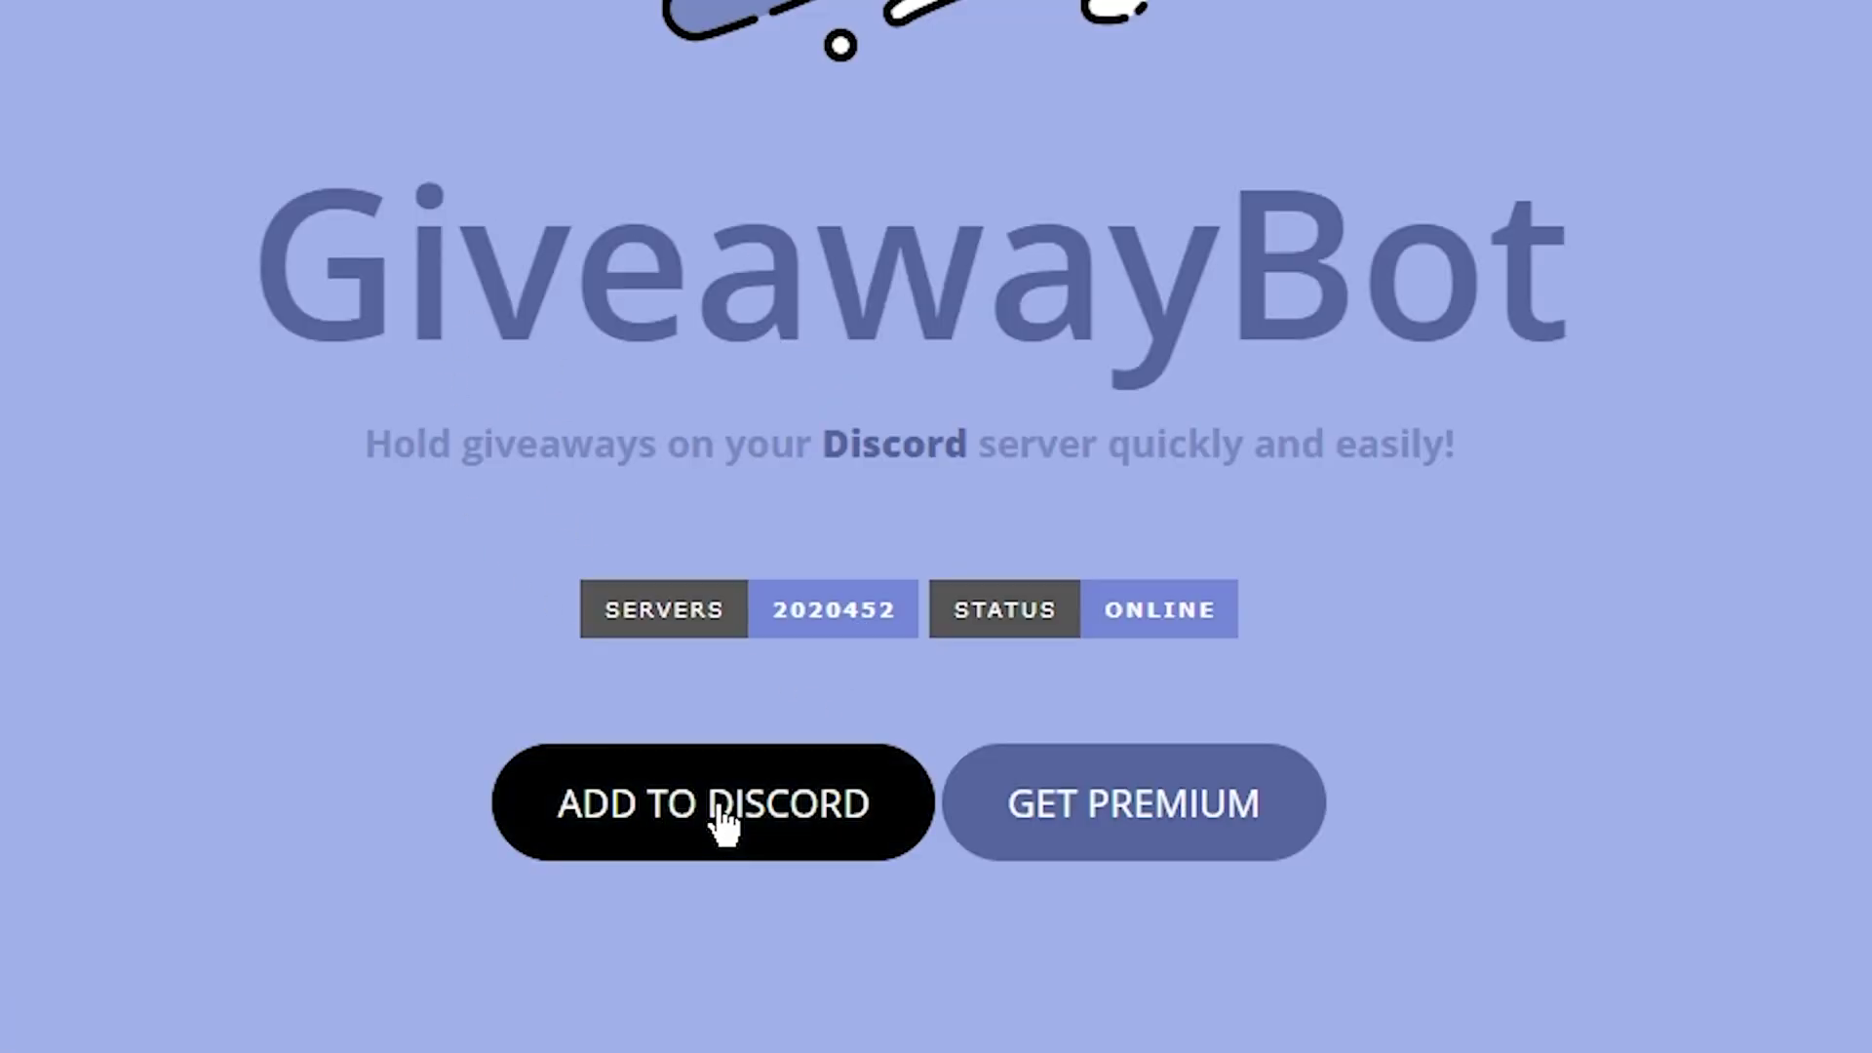
Step: Start adding GiveawayBot and select SOL Goonz as the target server
{"action": "left_click", "coordinate": [842, 769]}
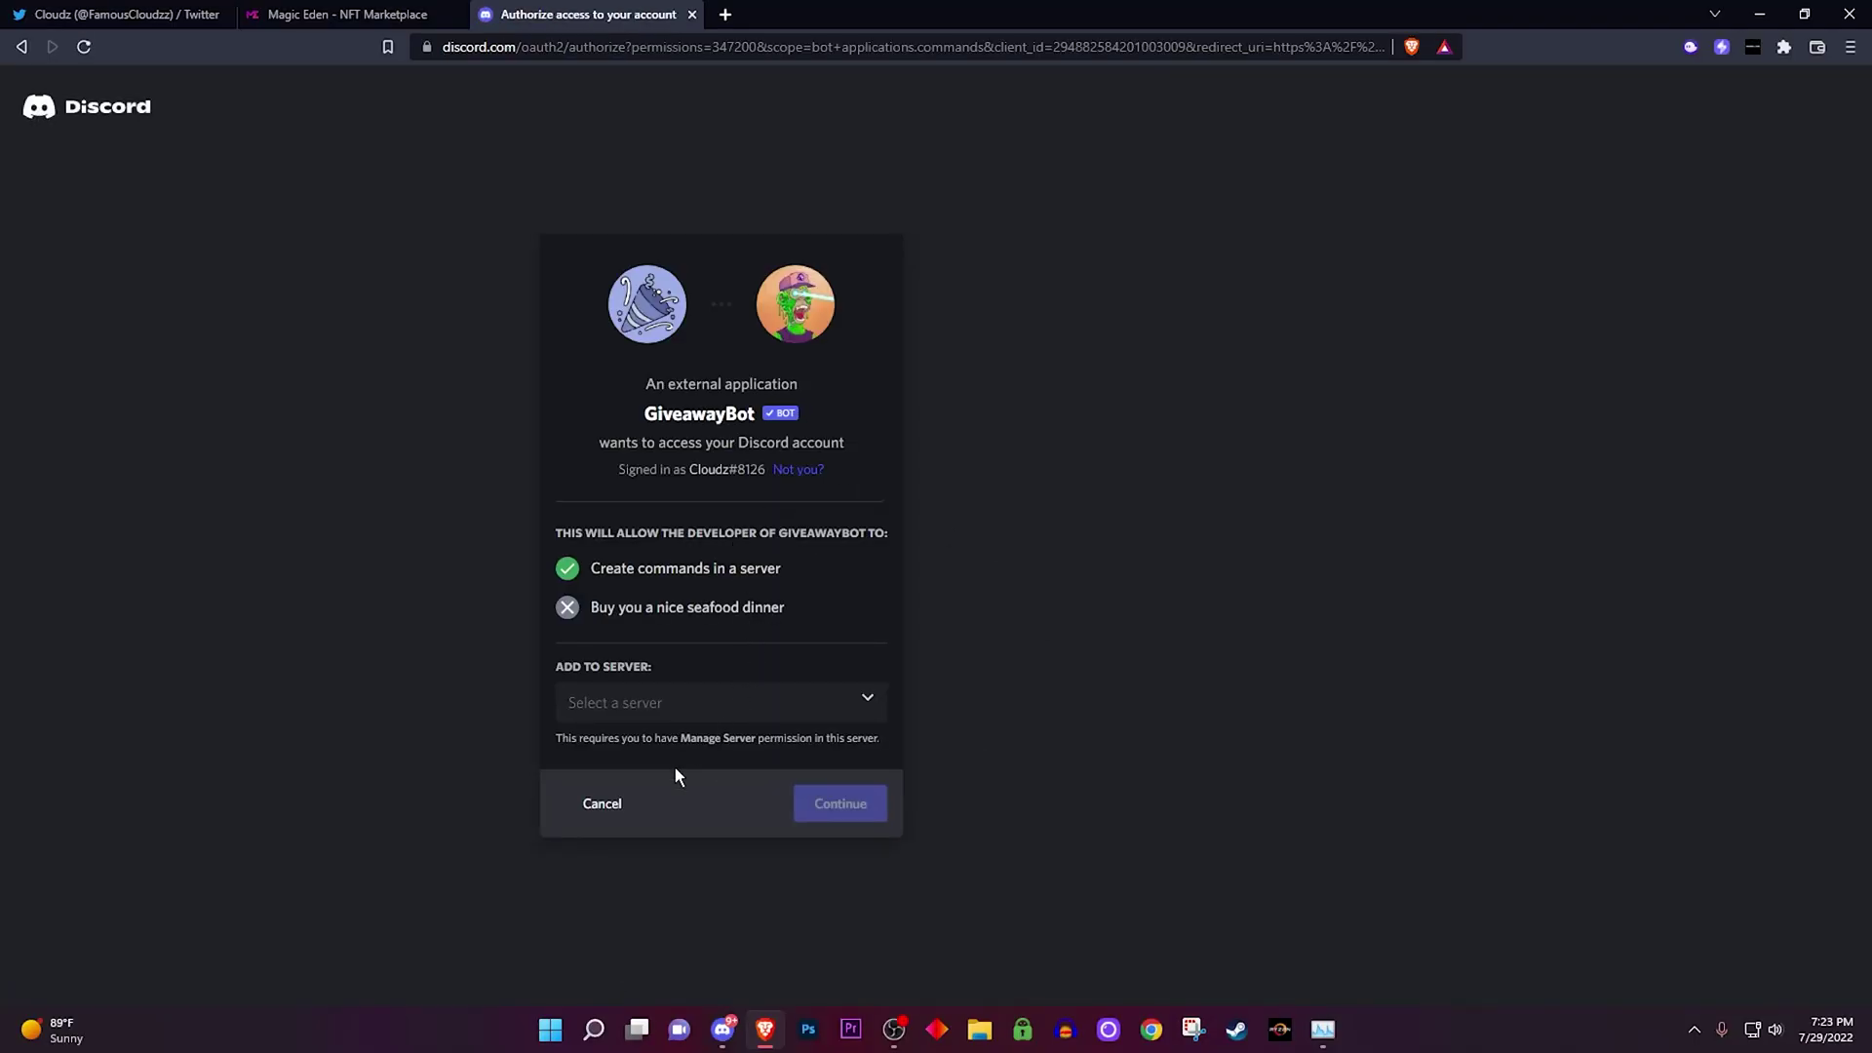
{"action": "left_click", "coordinate": [798, 581]}
{"action": "scroll", "coordinate": [1057, 637], "scroll_direction": "down", "scroll_amount": 3}
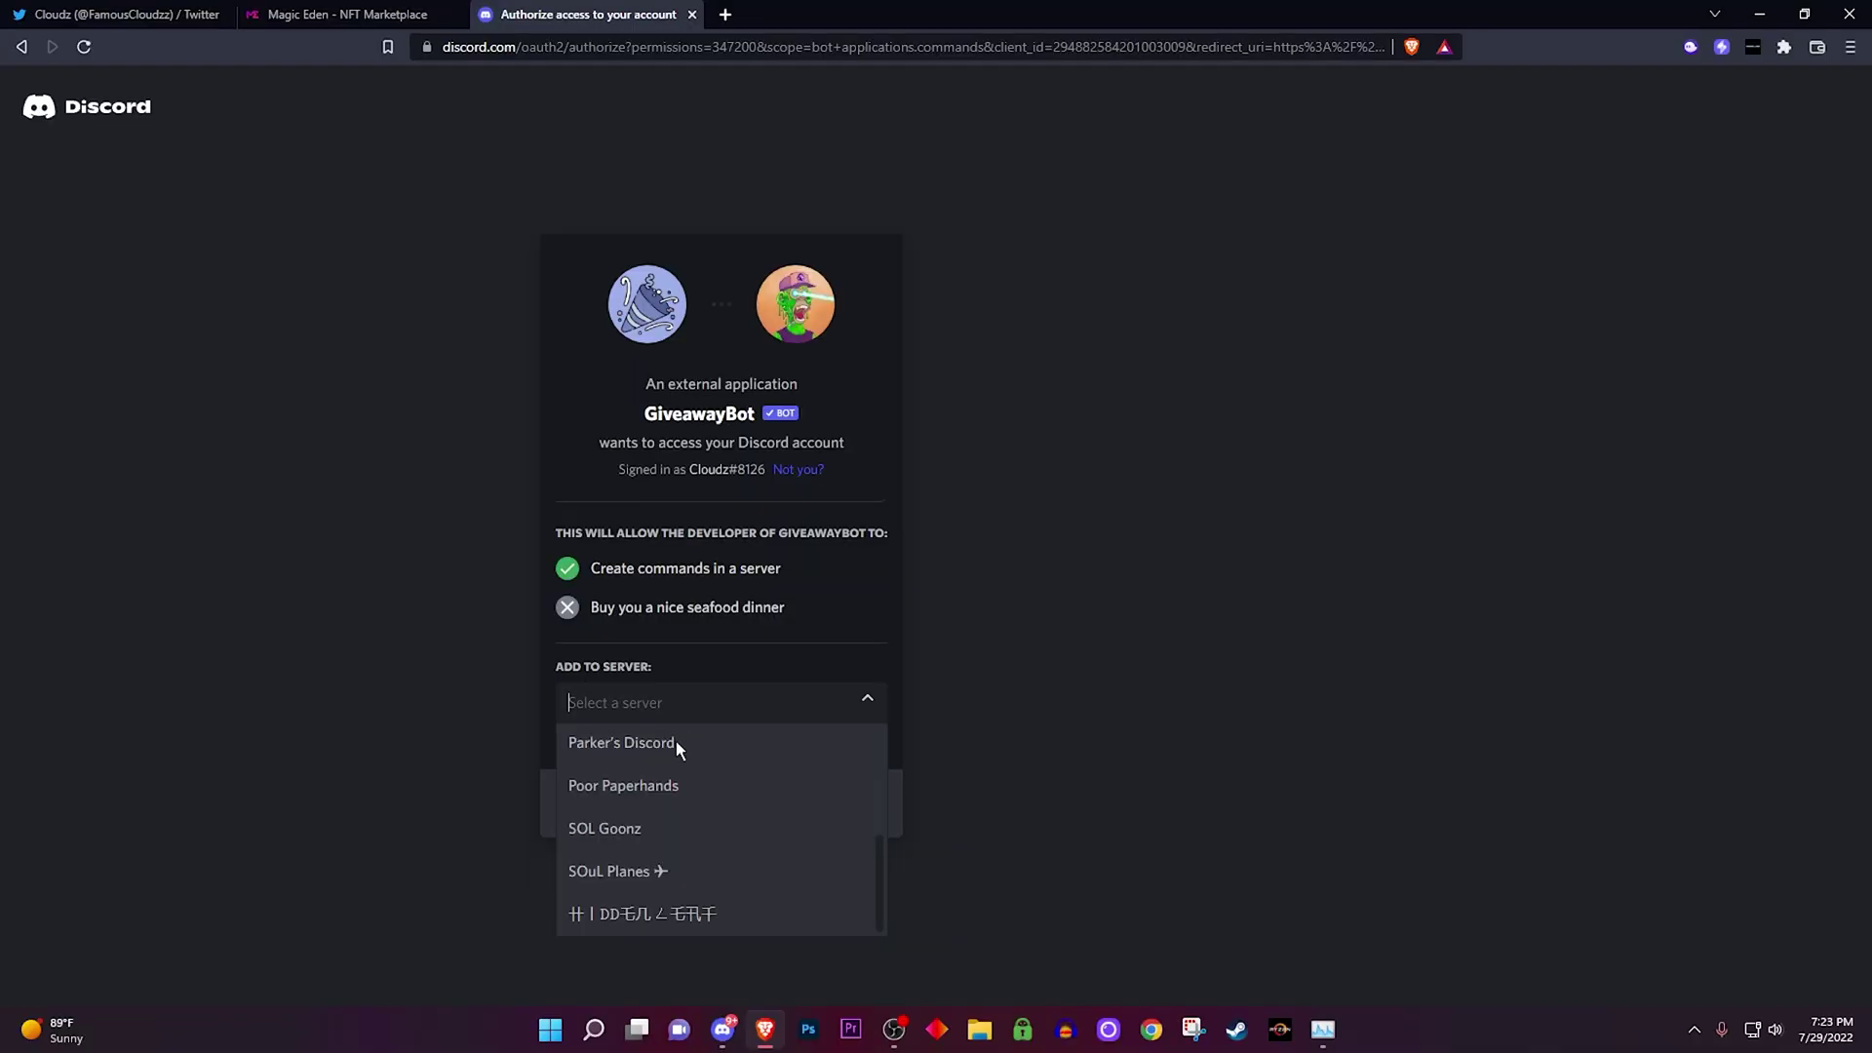
{"action": "scroll", "coordinate": [932, 700], "scroll_direction": "up", "scroll_amount": 3}
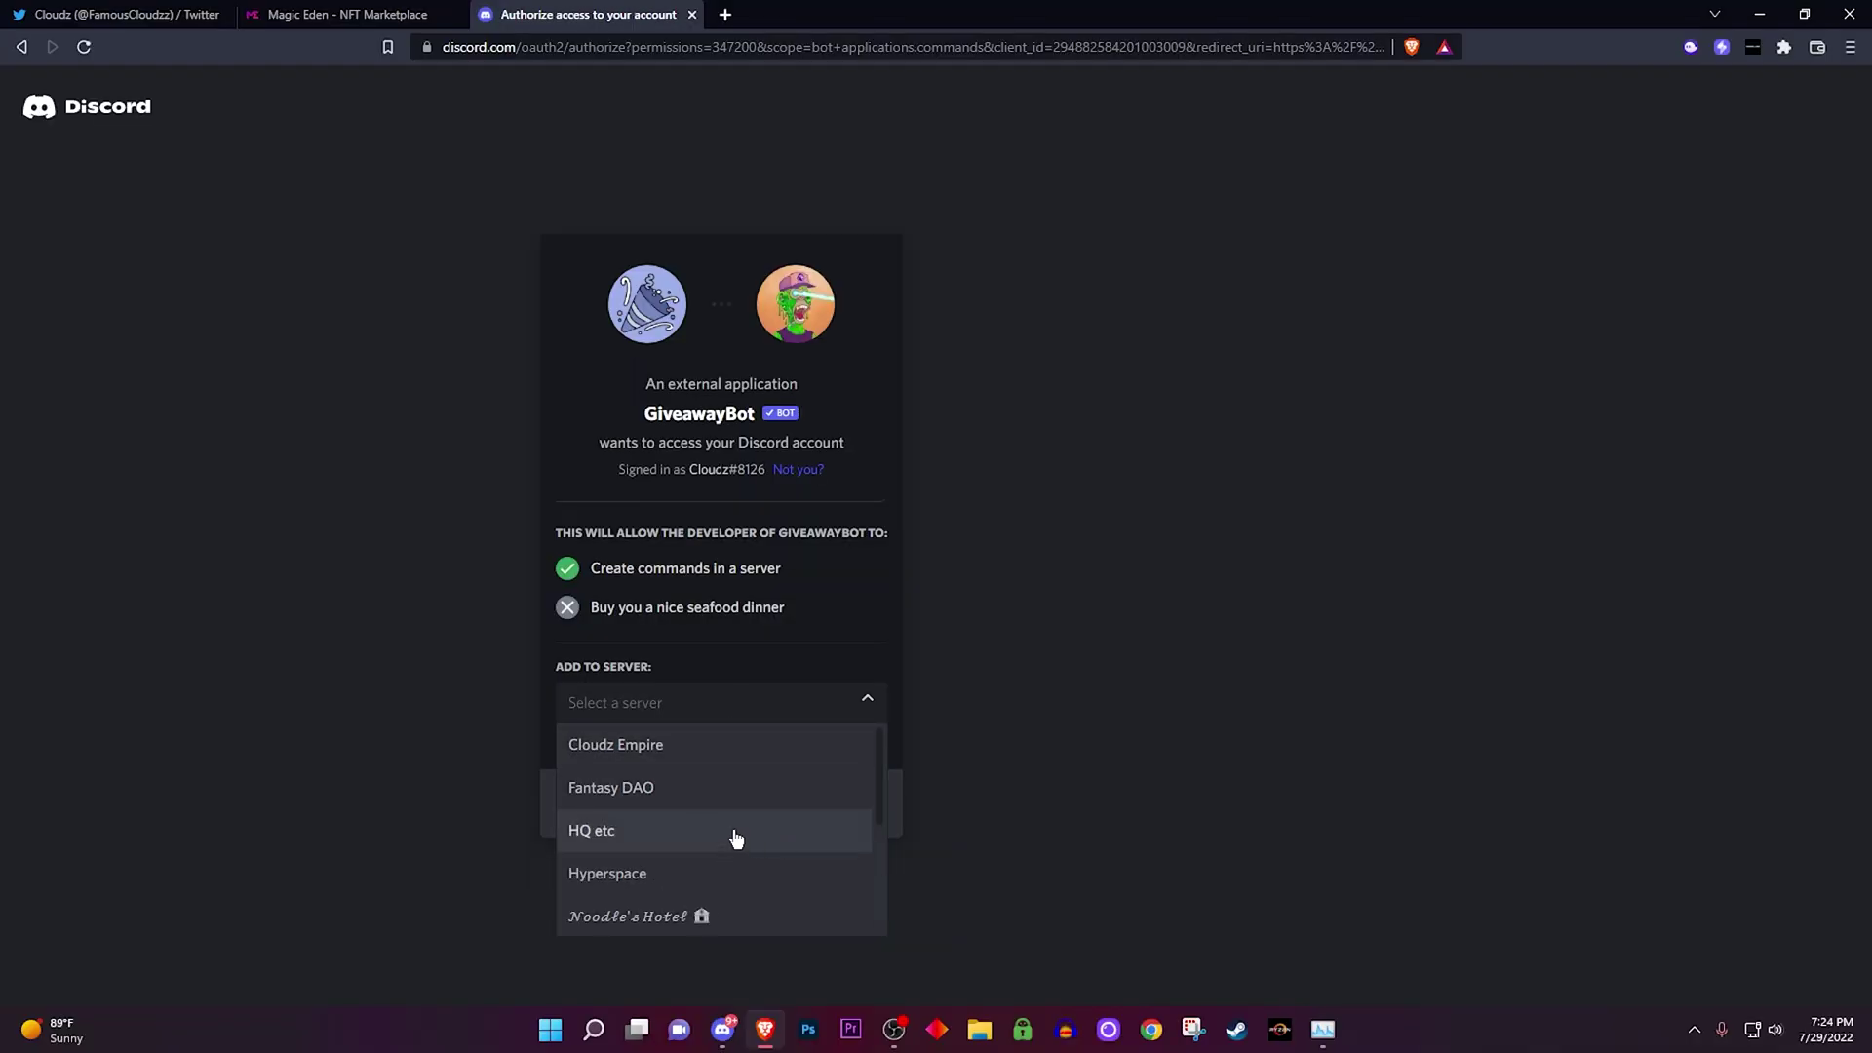
{"action": "scroll", "coordinate": [698, 790], "scroll_direction": "down", "scroll_amount": 5}
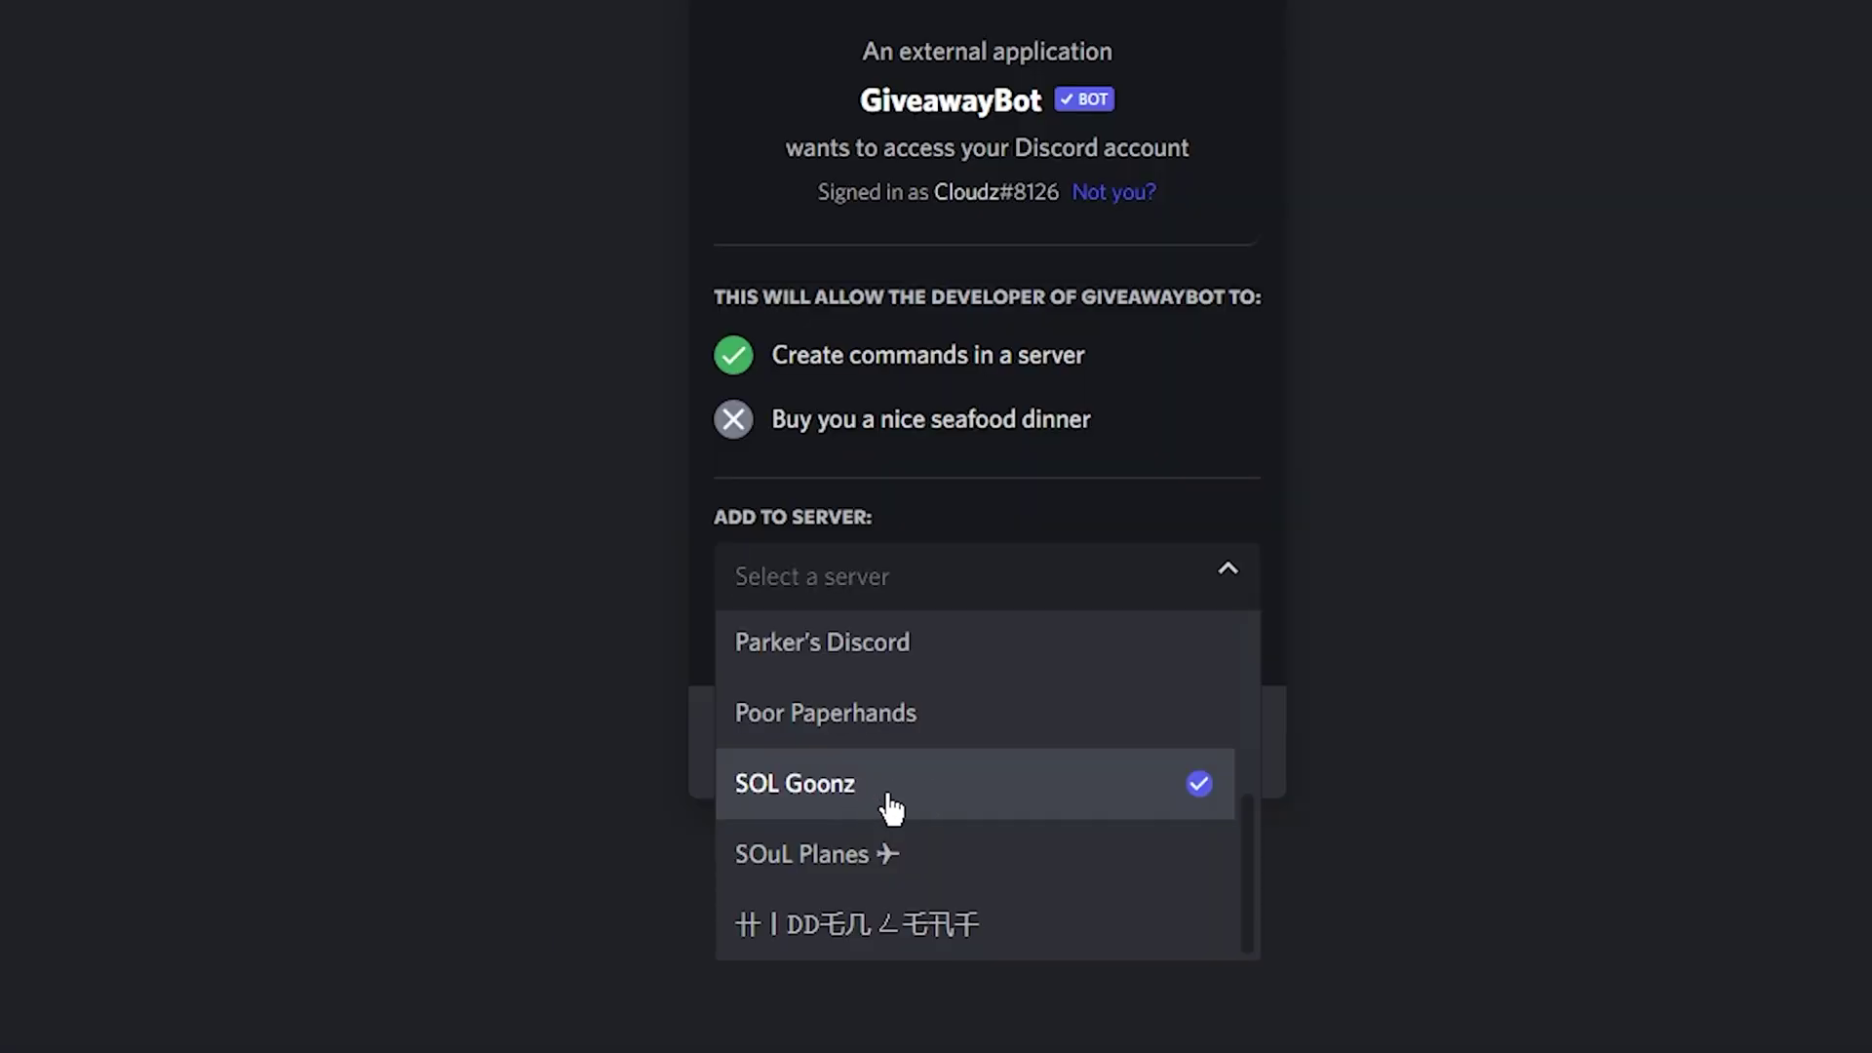
{"action": "left_click", "coordinate": [911, 803]}
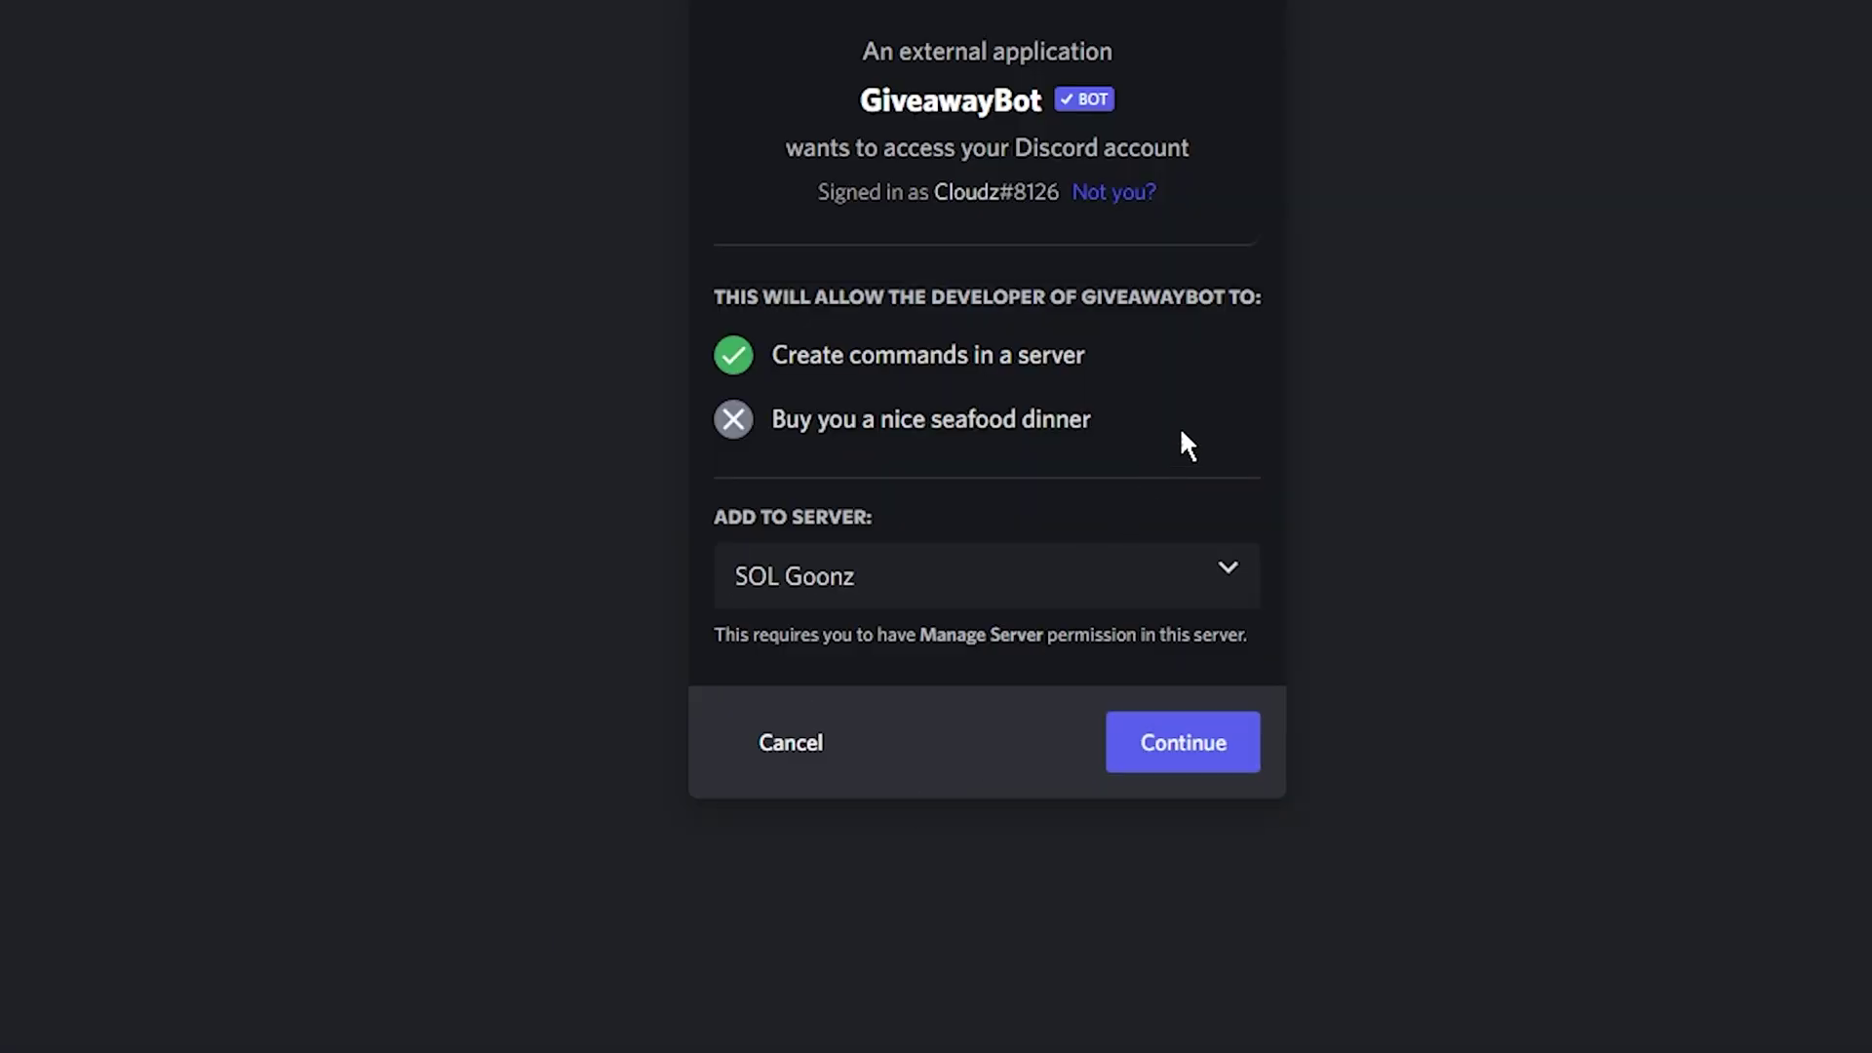
Step: Authorize GiveawayBot's requested permissions and pass the hCaptcha human check
{"action": "left_click", "coordinate": [1199, 751]}
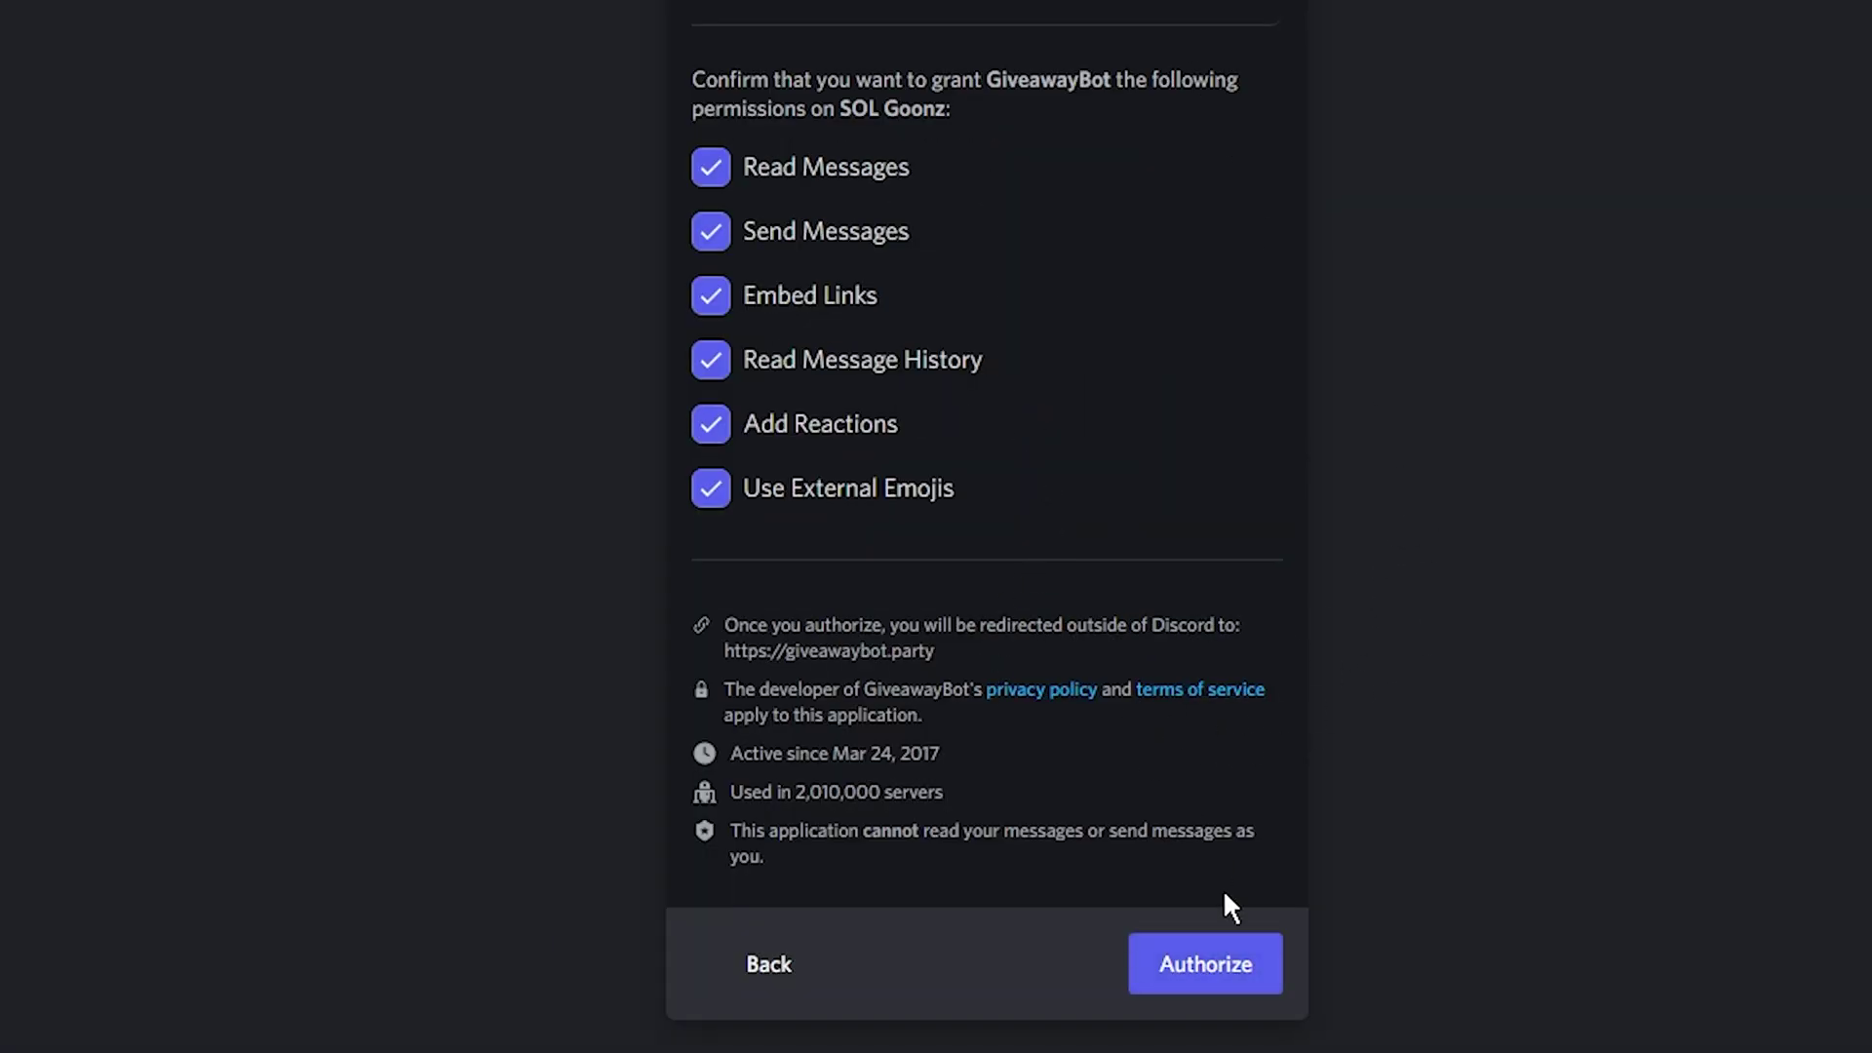
{"action": "left_click", "coordinate": [1246, 971]}
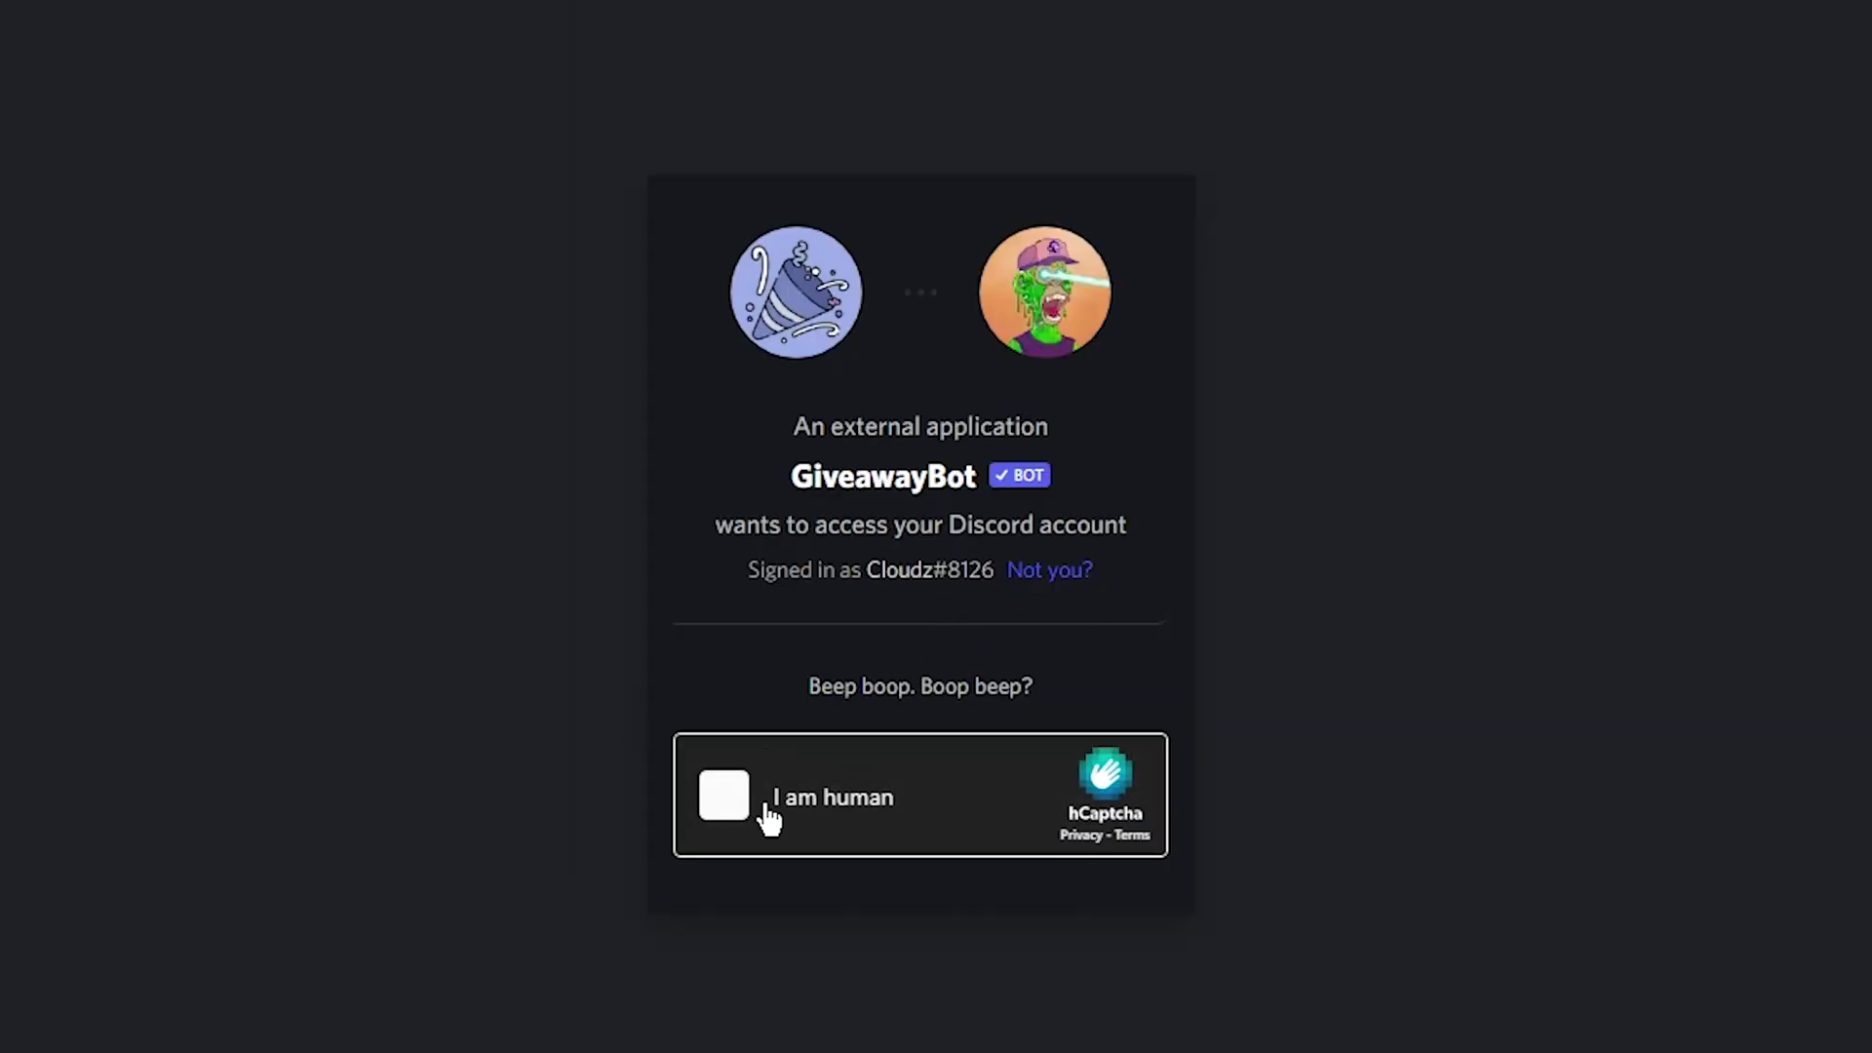
{"action": "left_click", "coordinate": [744, 795]}
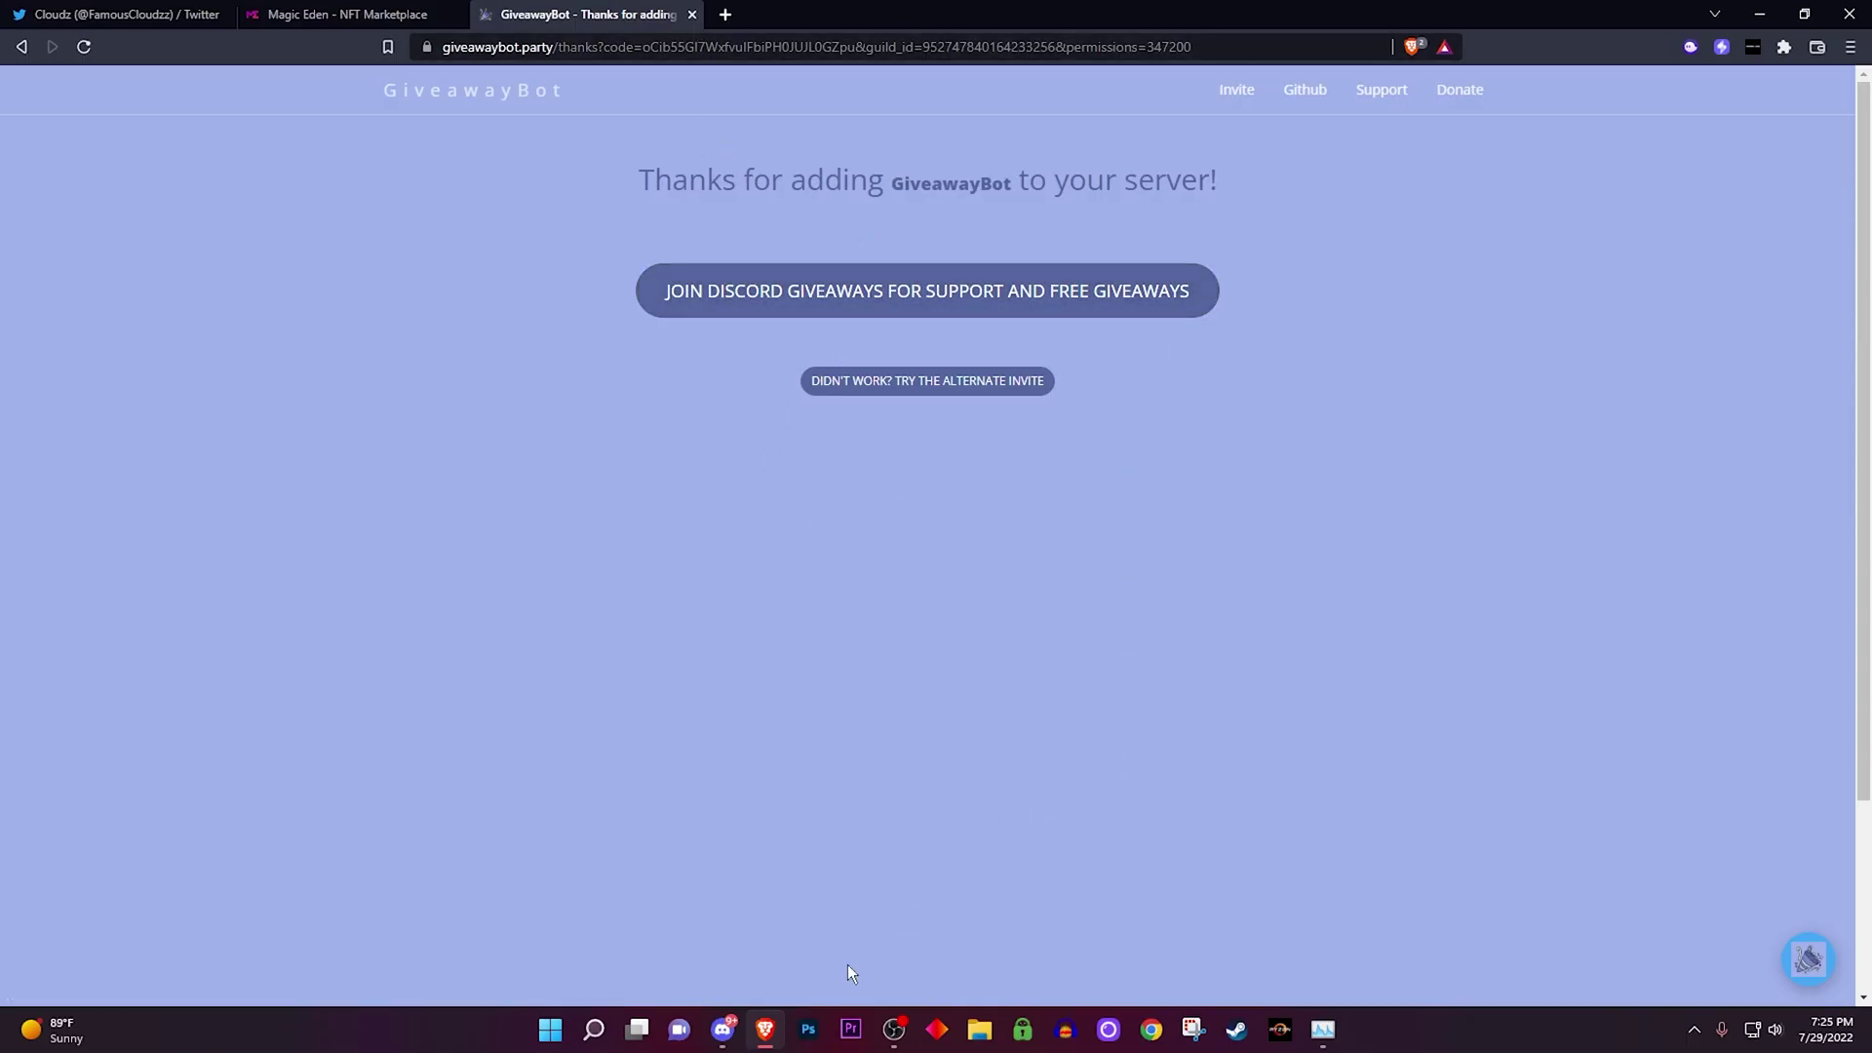
Step: Check #welcome in the Discord app for GiveawayBot's arrival, then open SOL Goonz Server Settings
{"action": "left_click", "coordinate": [723, 1030]}
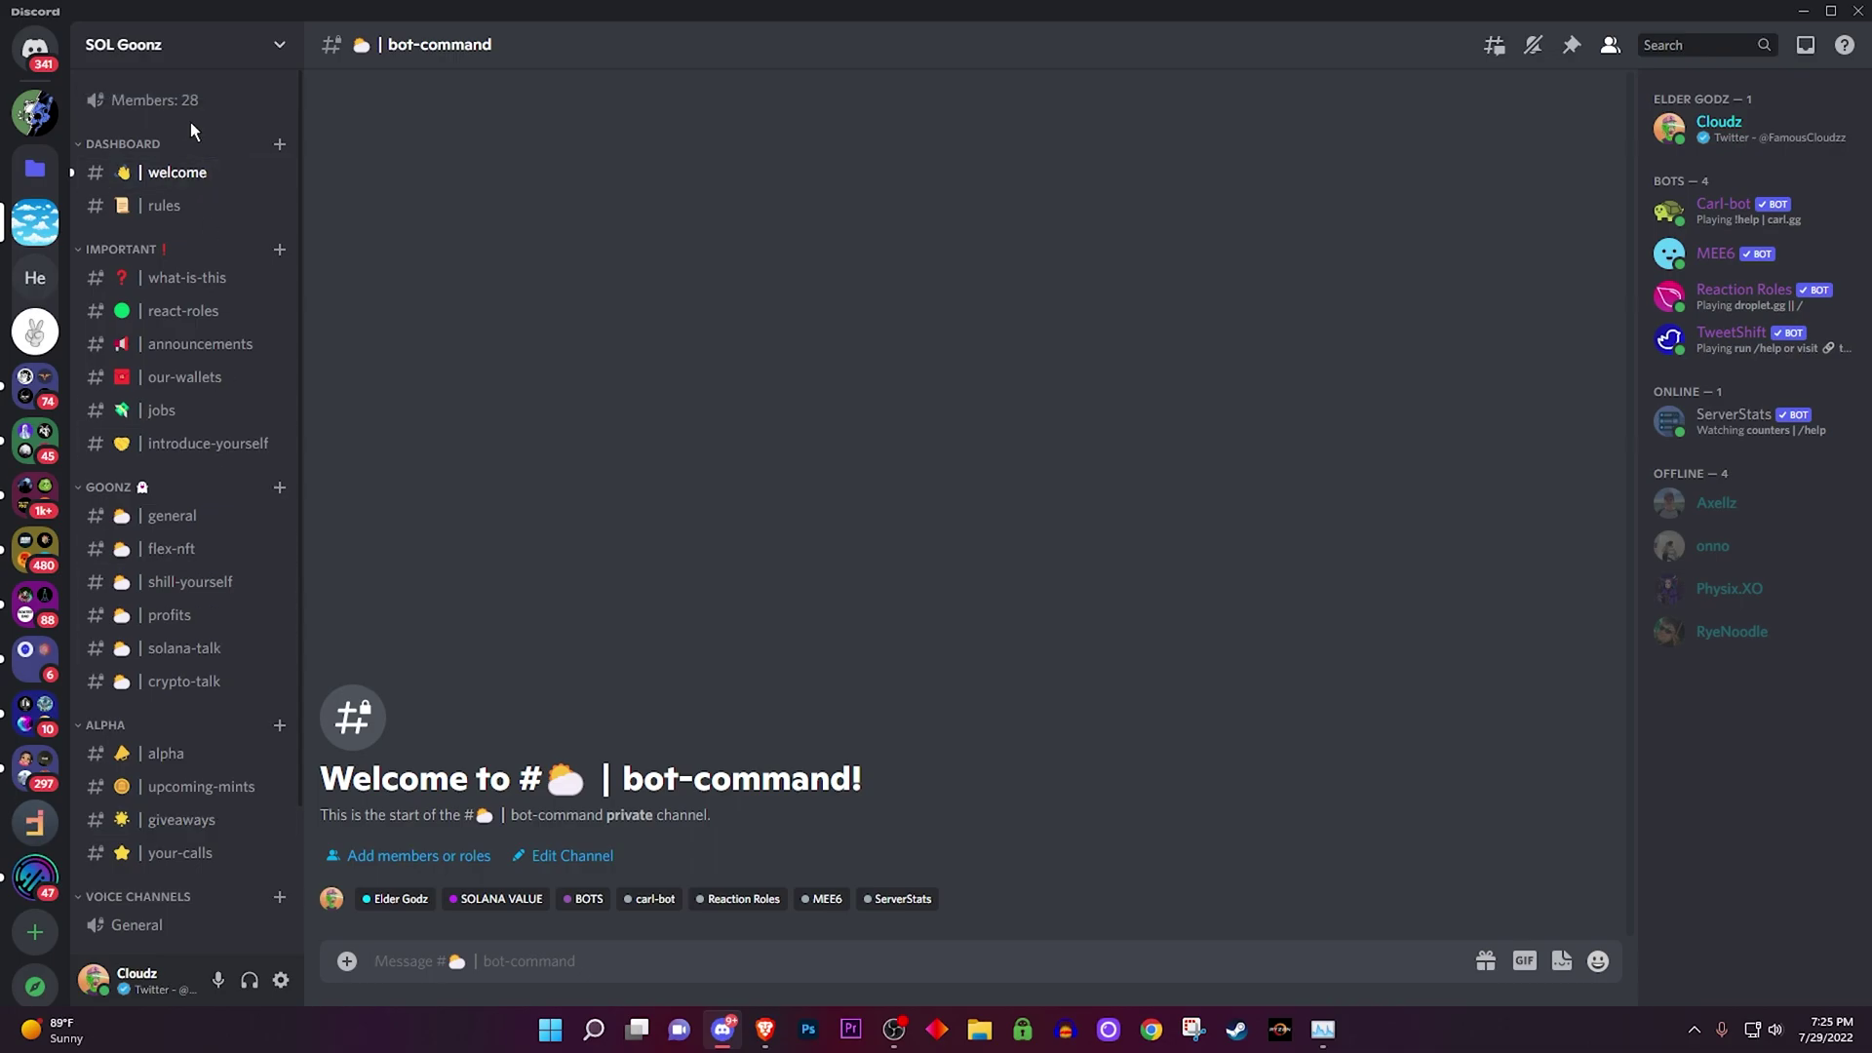
{"action": "left_click", "coordinate": [164, 176]}
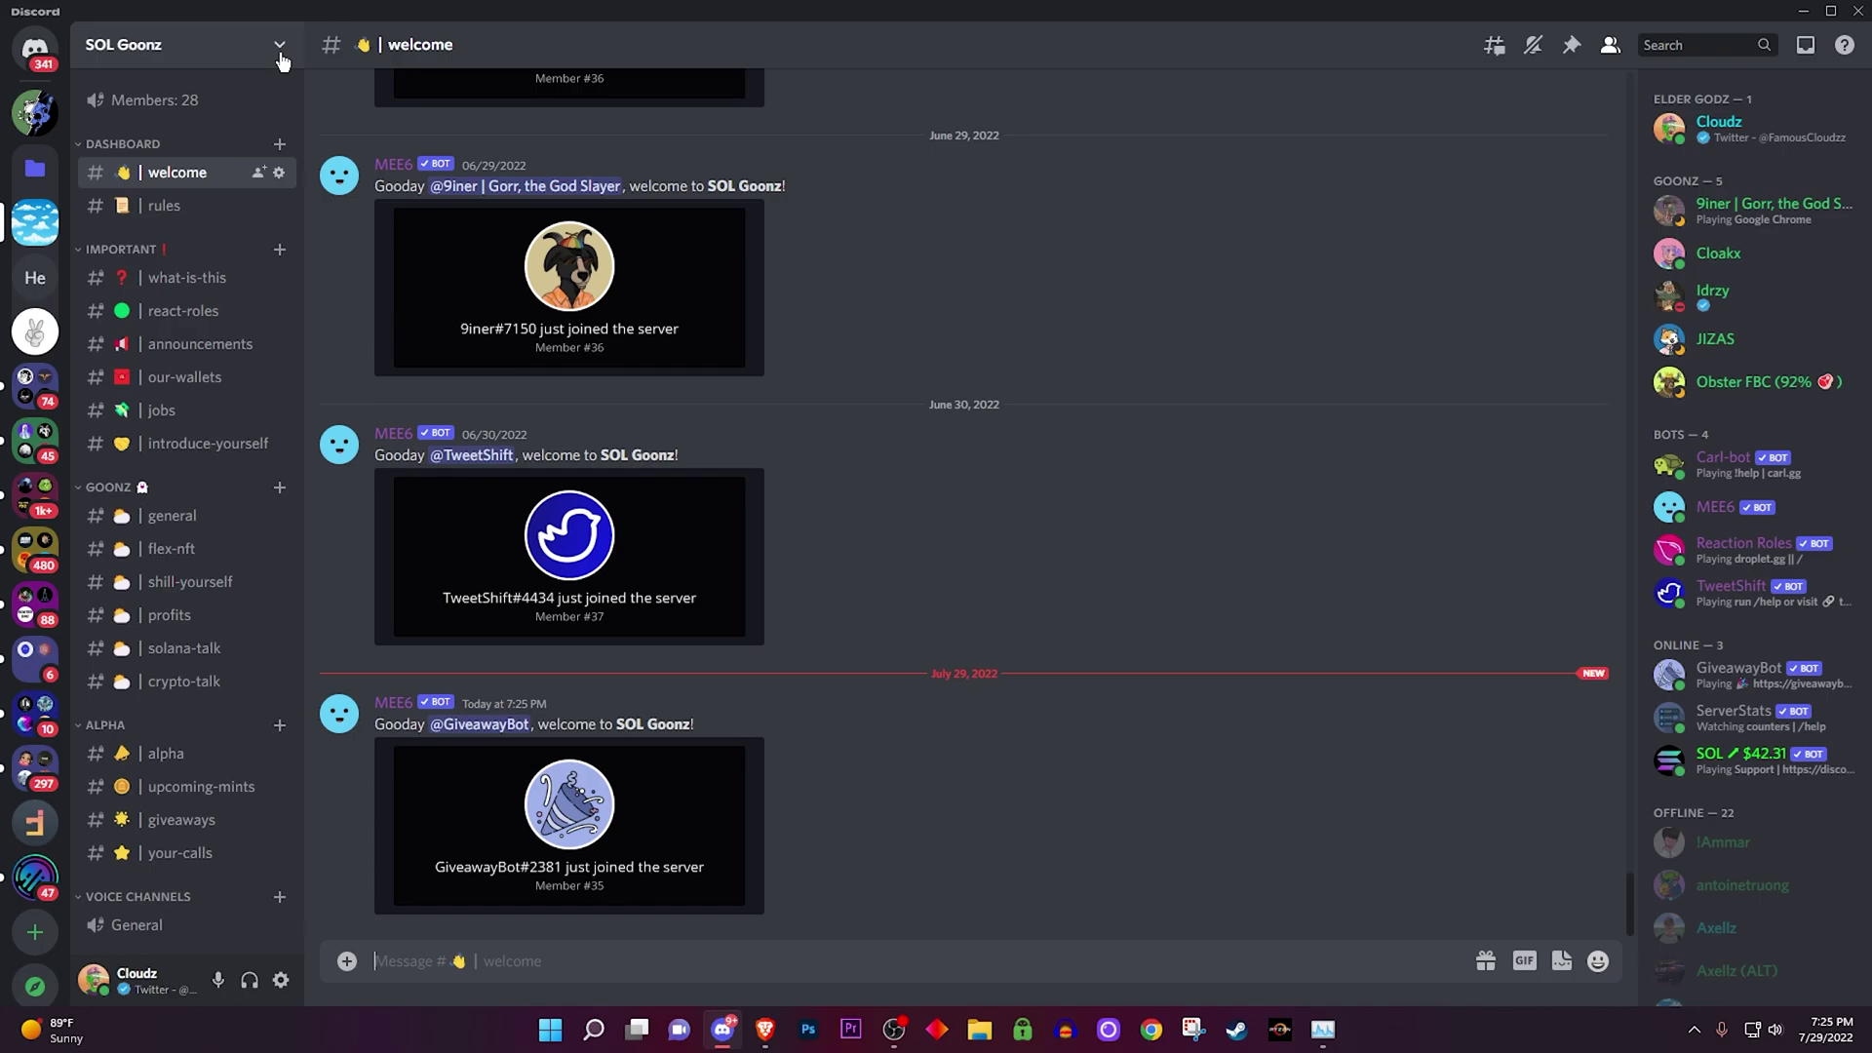
{"action": "left_click", "coordinate": [280, 48]}
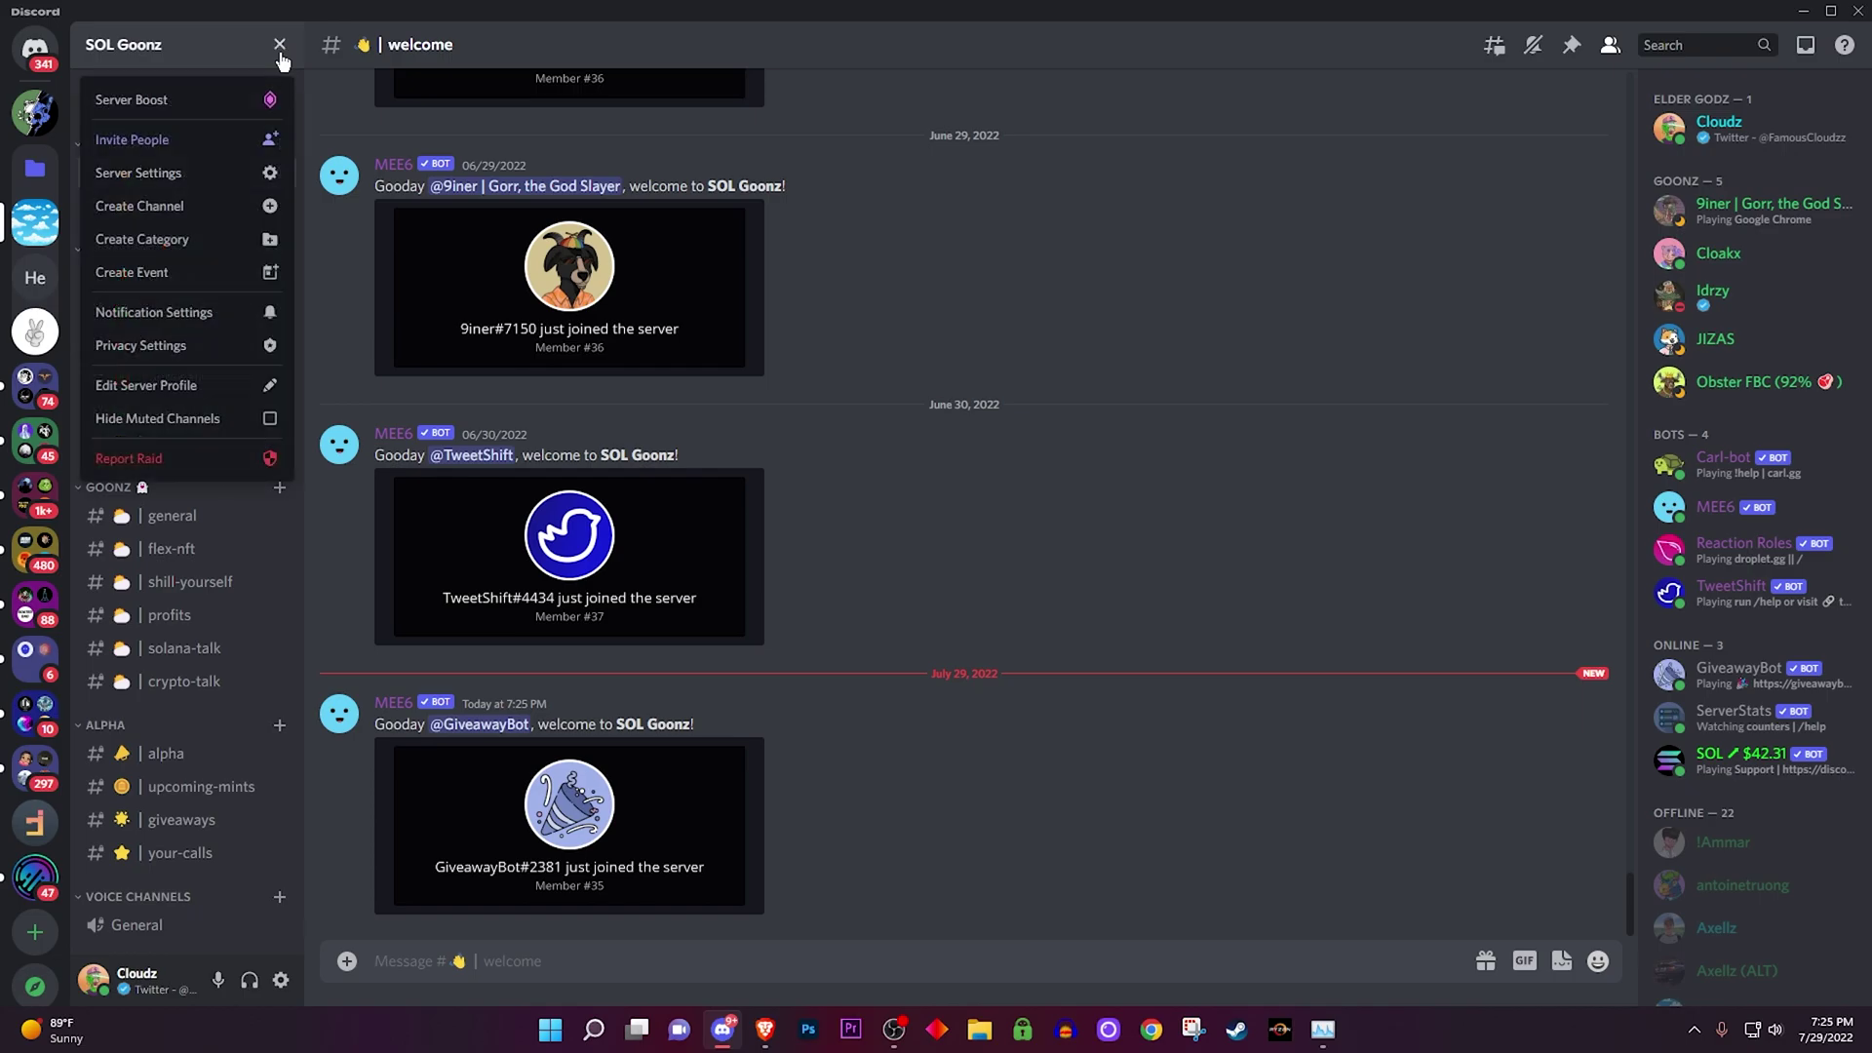
{"action": "left_click", "coordinate": [223, 180]}
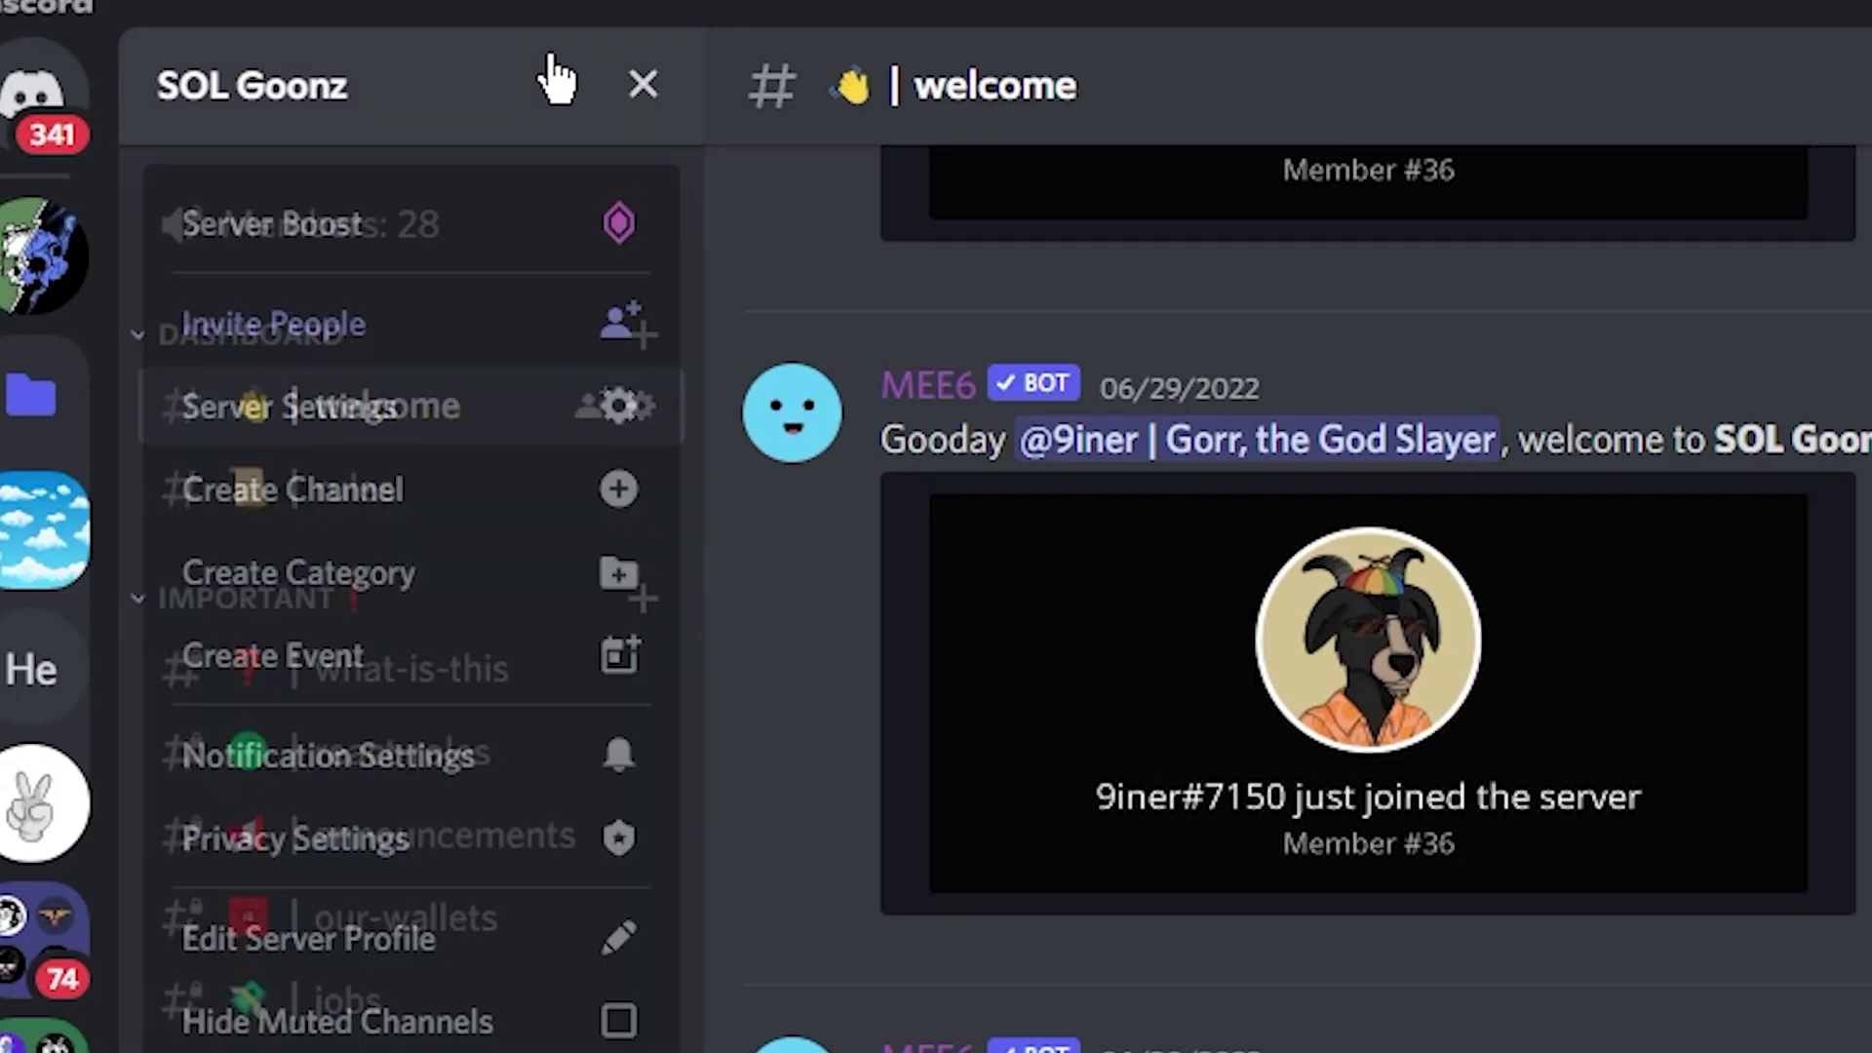
Step: Create a new server role named BOTS
{"action": "left_click", "coordinate": [434, 441]}
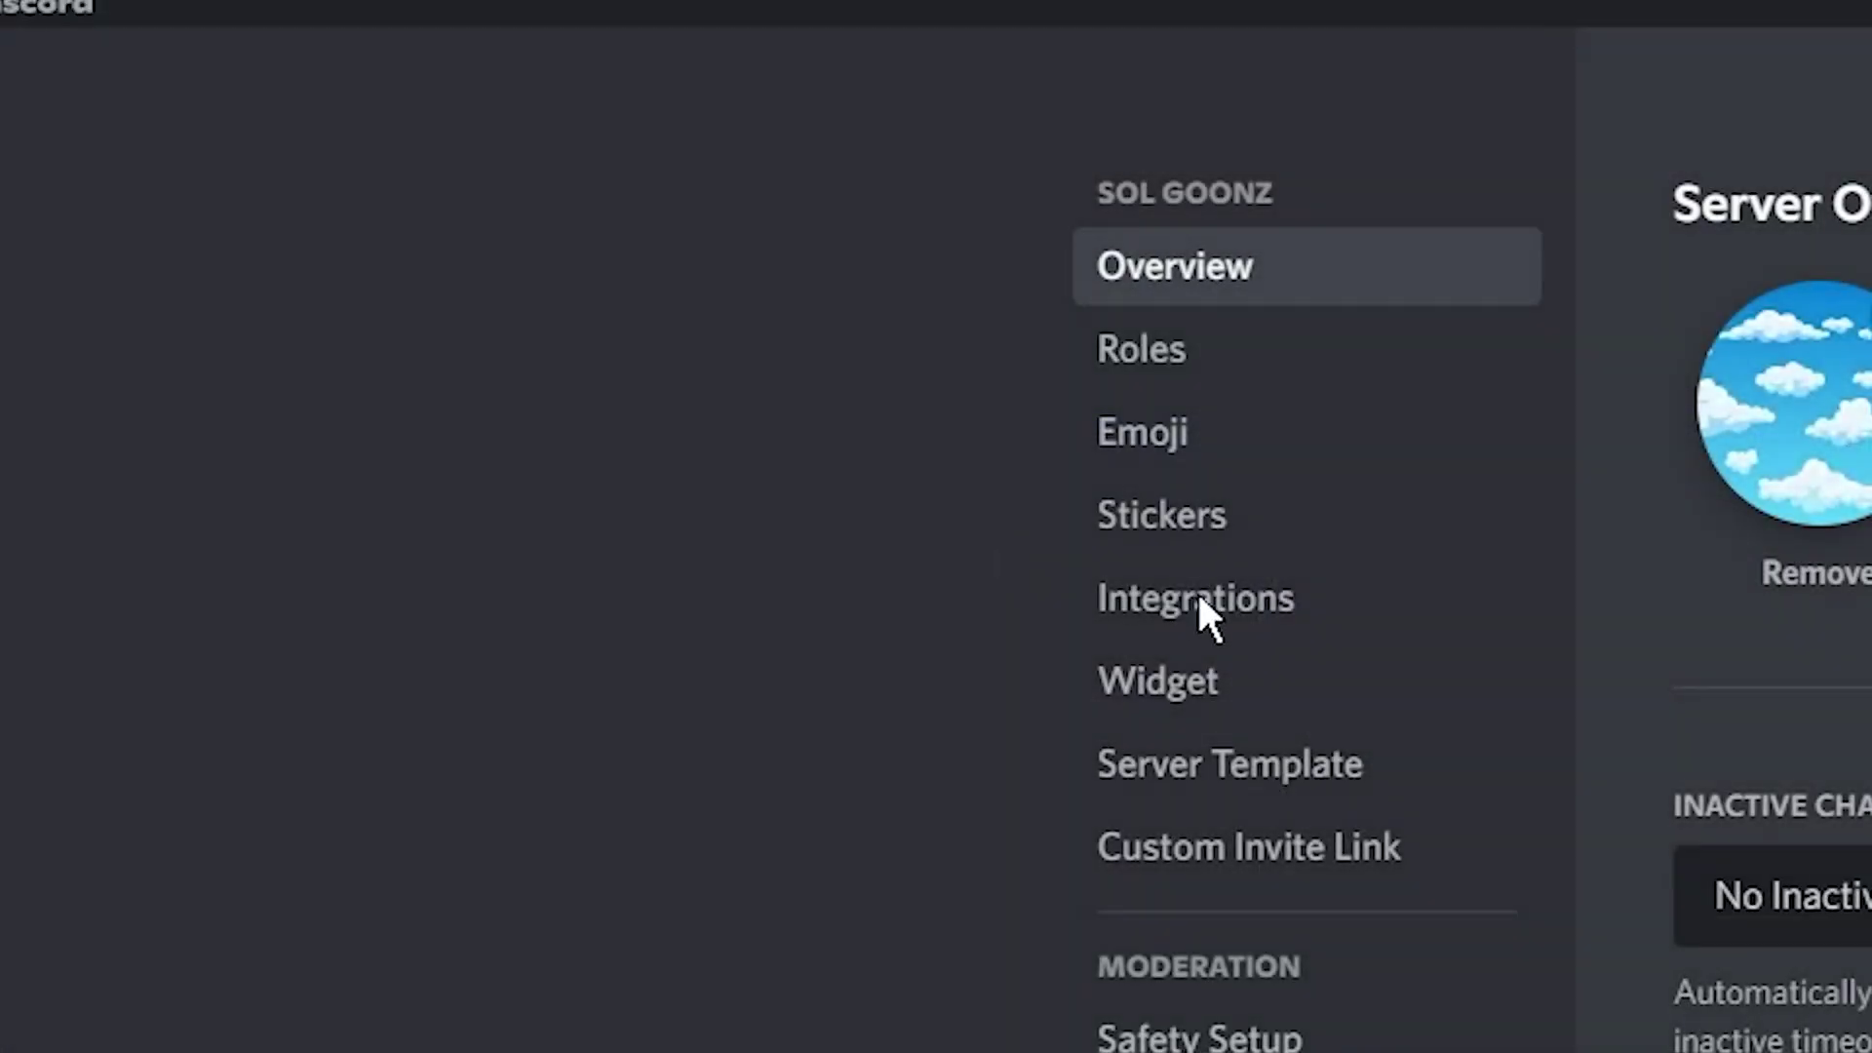
{"action": "left_click", "coordinate": [302, 373]}
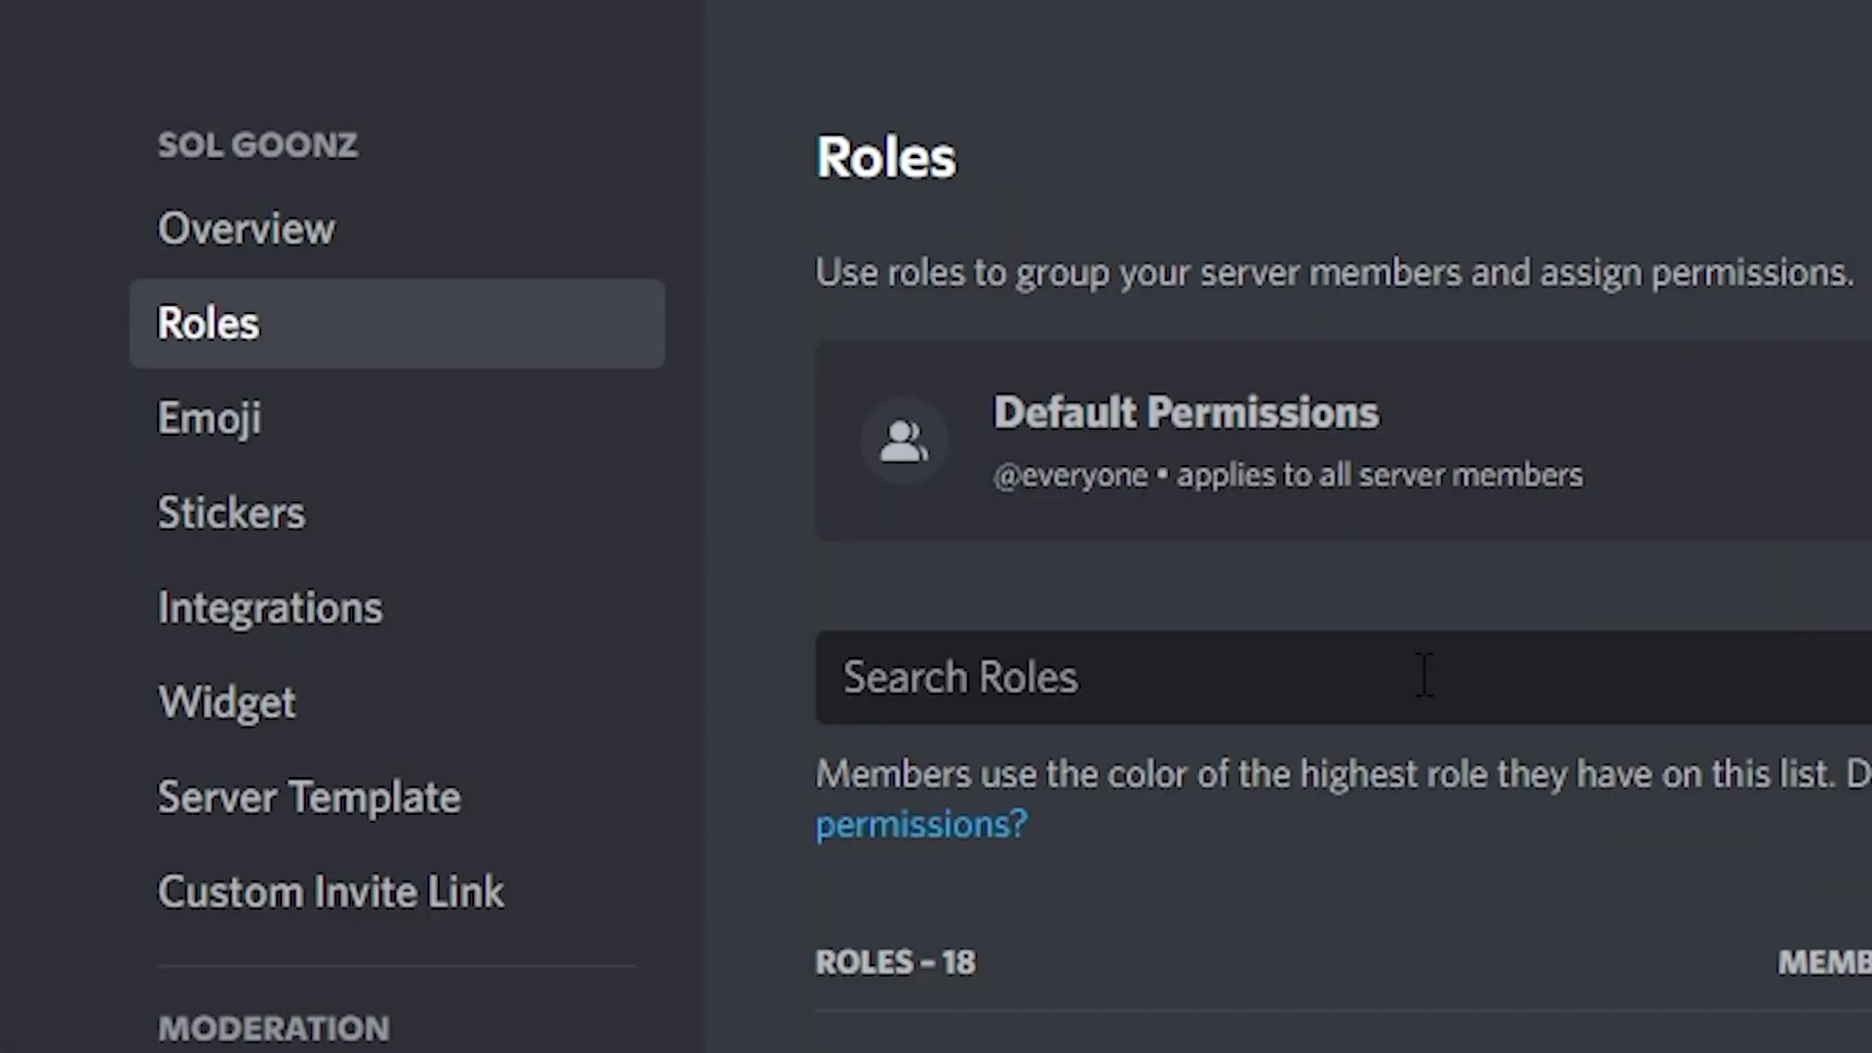
{"action": "left_click", "coordinate": [1297, 519]}
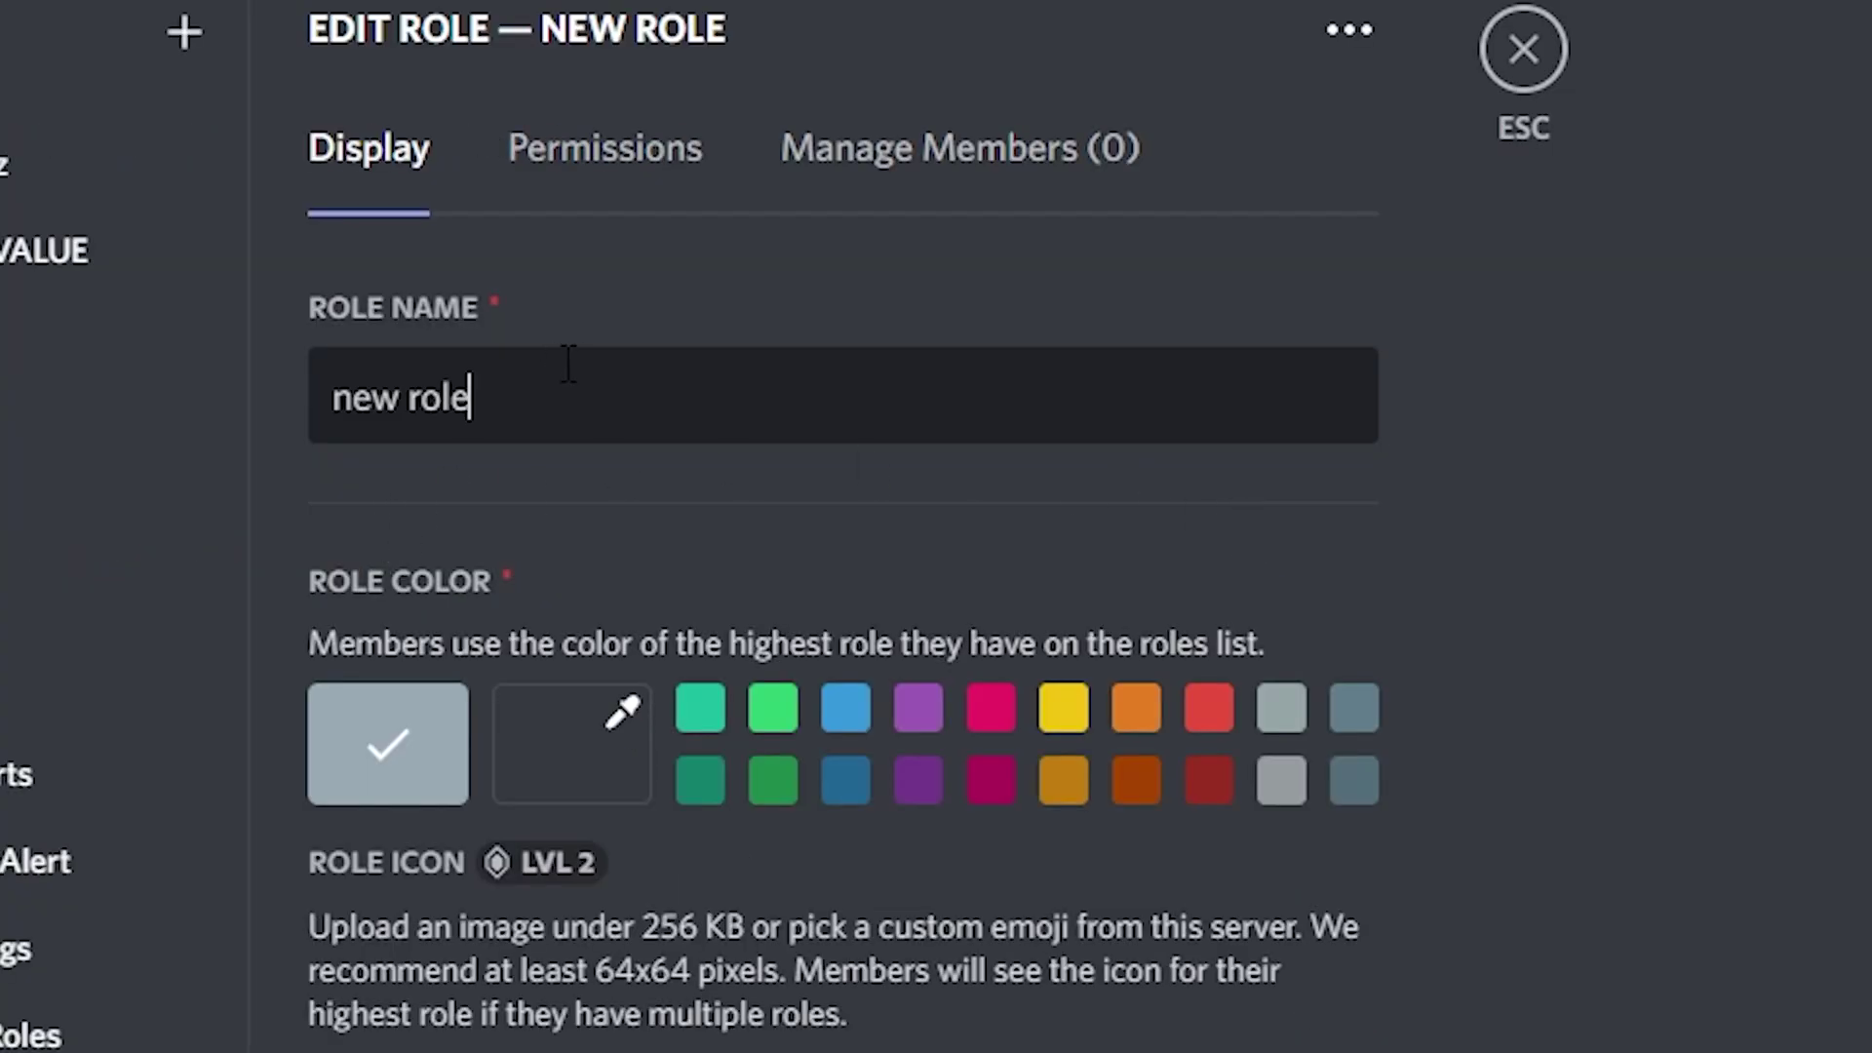
{"action": "key", "text": "ctrl+shift+Left"}
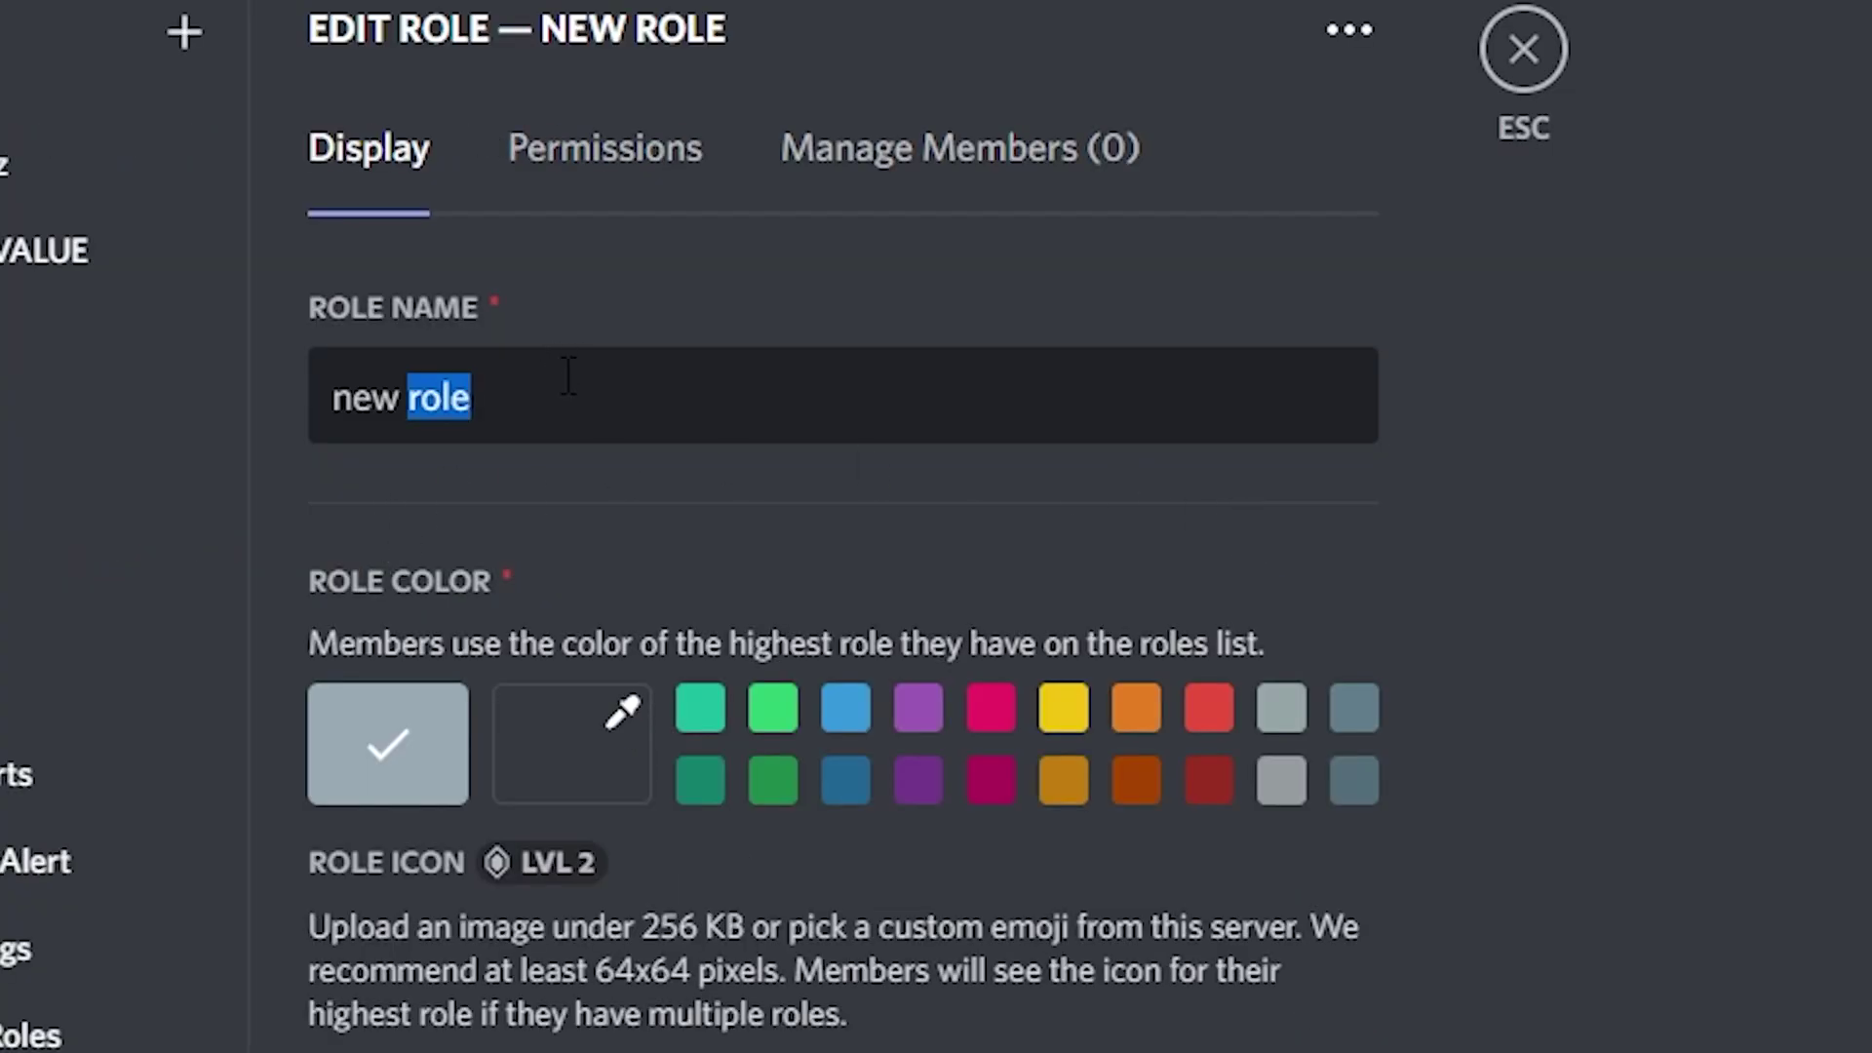
{"action": "key", "text": "ctrl+shift+Left"}
{"action": "type", "text": "BOTS"}
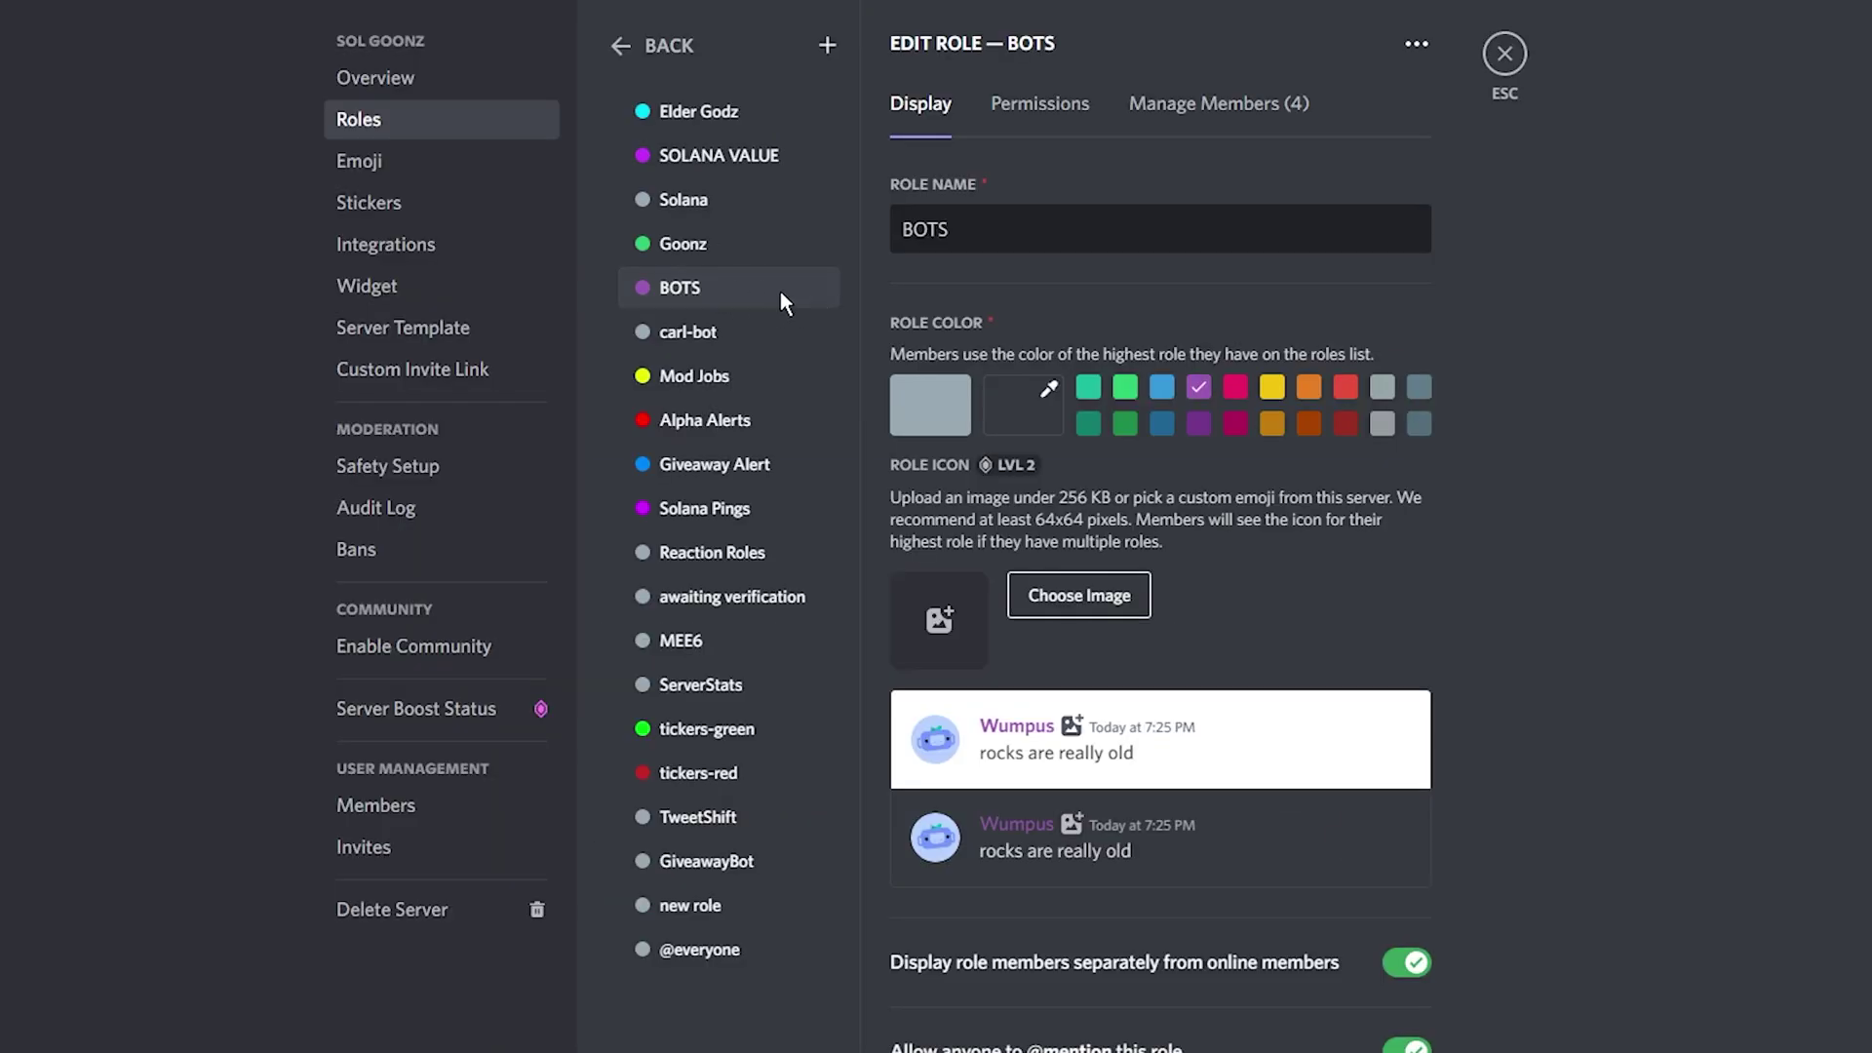
Step: Confirm the BOTS role has Administrator permission, then close server settings
{"action": "left_click", "coordinate": [1079, 119]}
{"action": "scroll", "coordinate": [1506, 411], "scroll_direction": "down", "scroll_amount": 20}
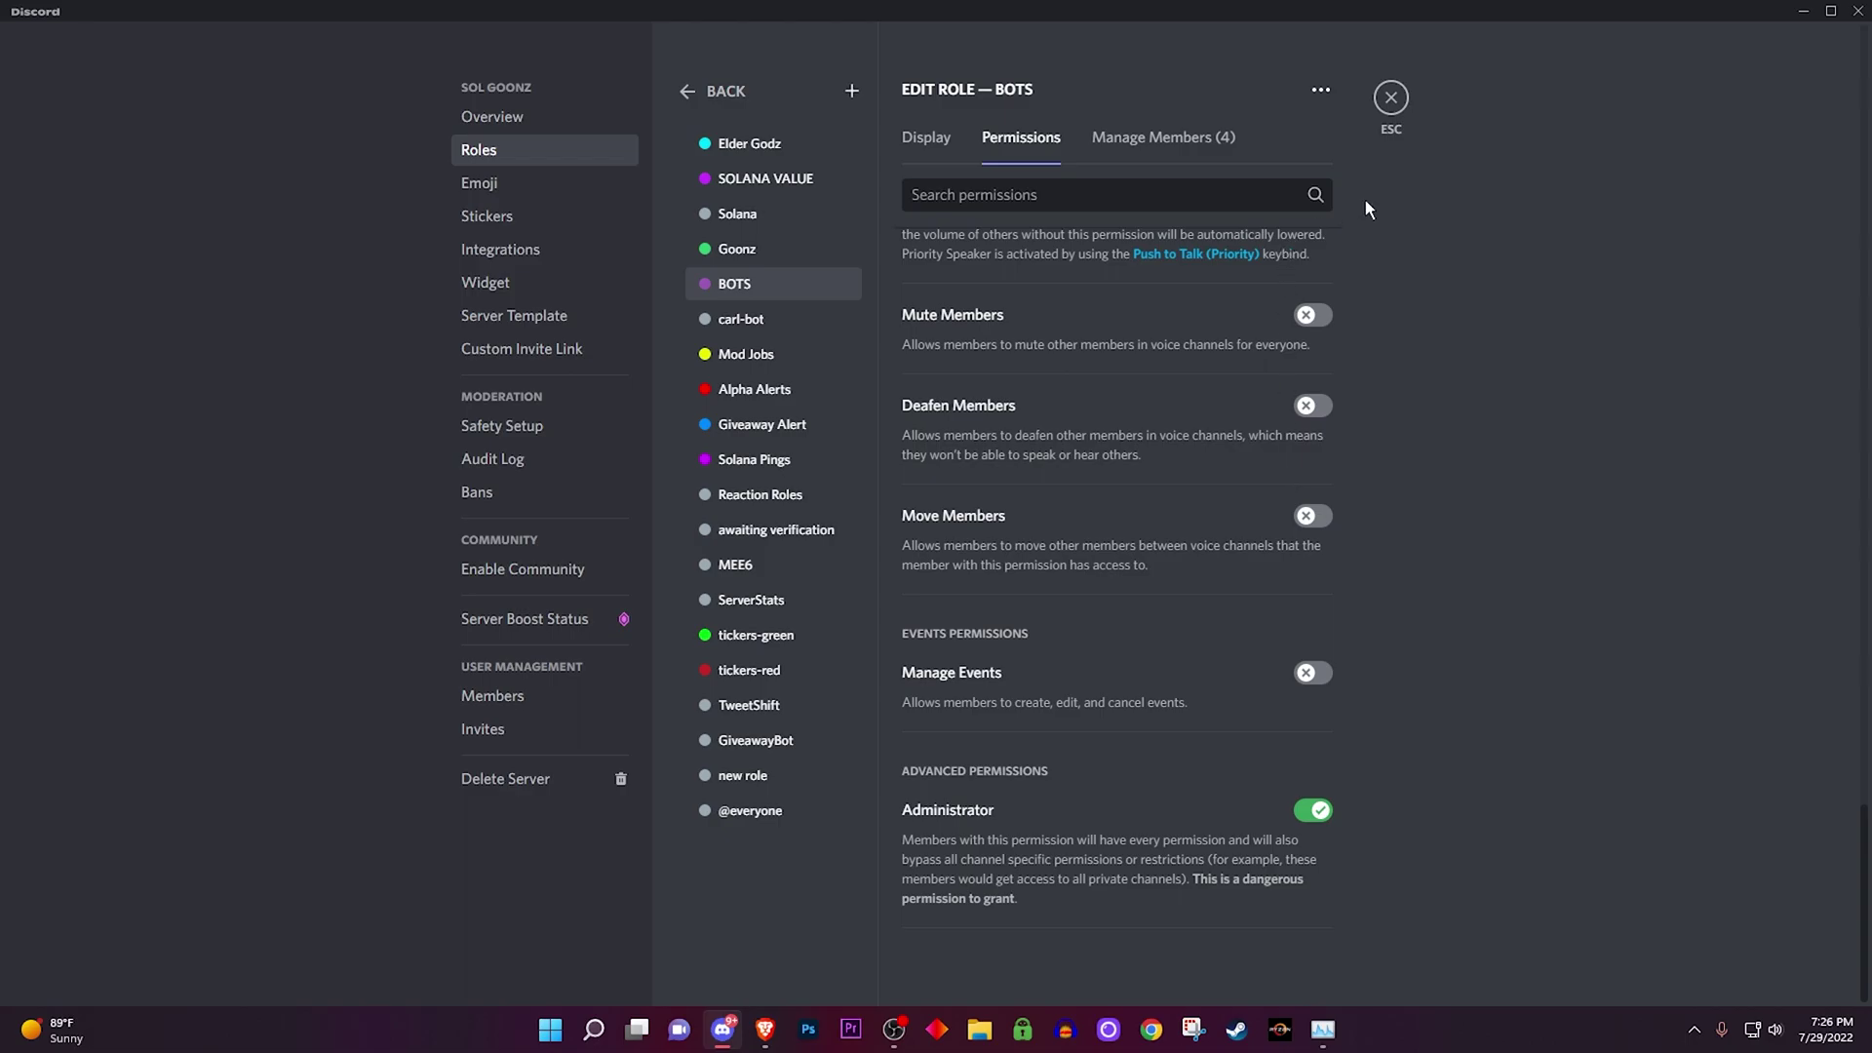
{"action": "left_click", "coordinate": [1399, 99]}
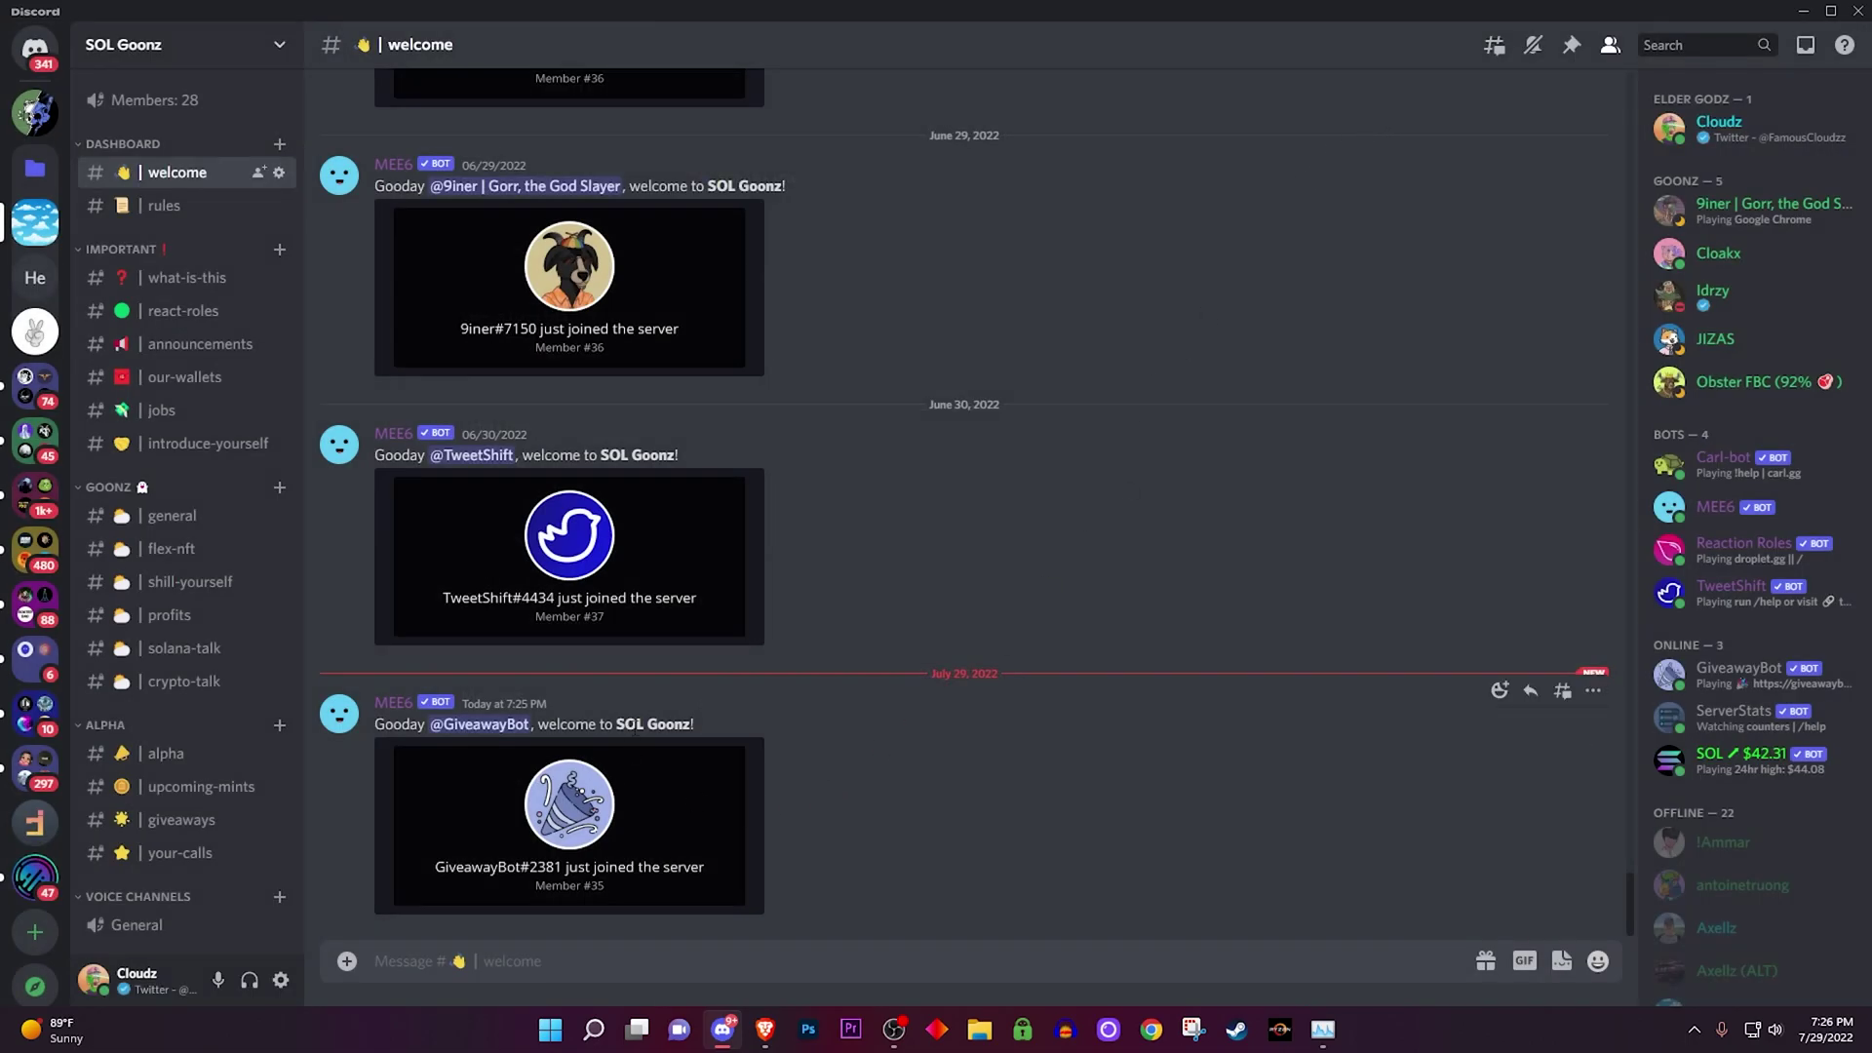
Step: View GiveawayBot's profile from its mention, then move to the #bot-command message box
{"action": "left_click", "coordinate": [488, 726]}
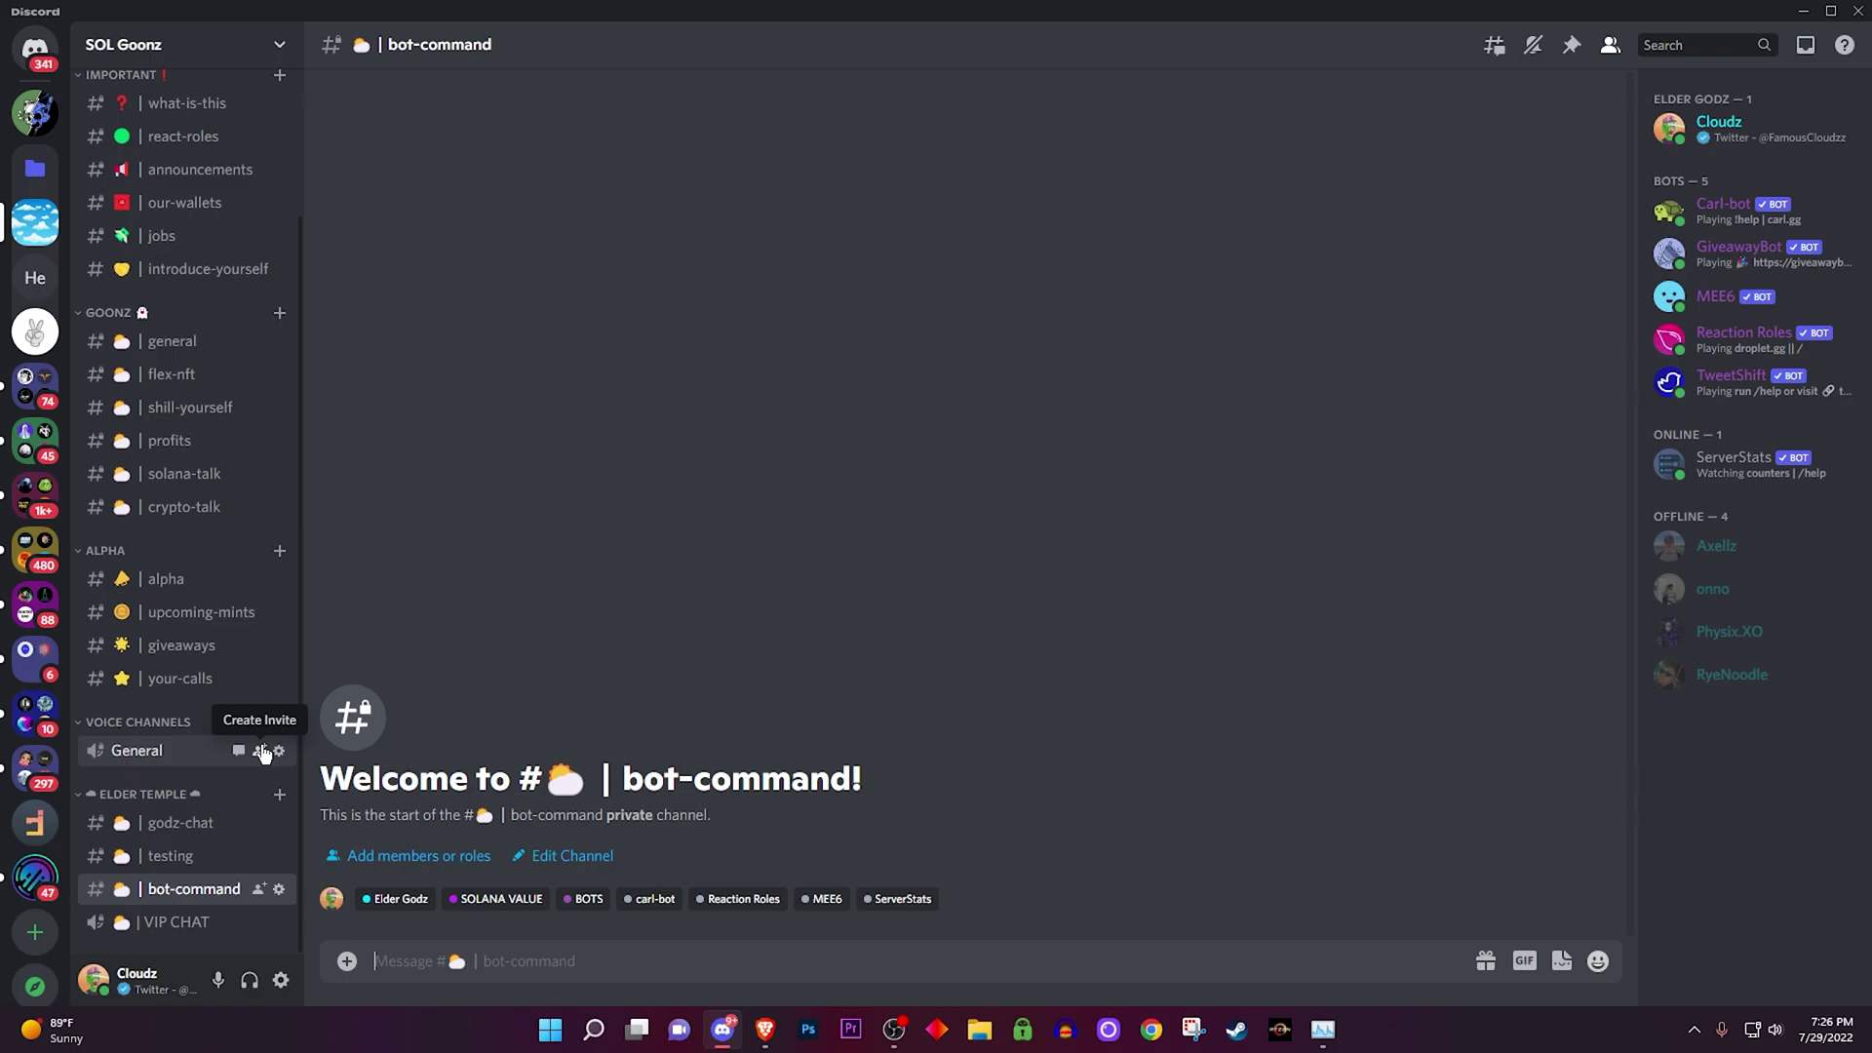
{"action": "left_click", "coordinate": [497, 962]}
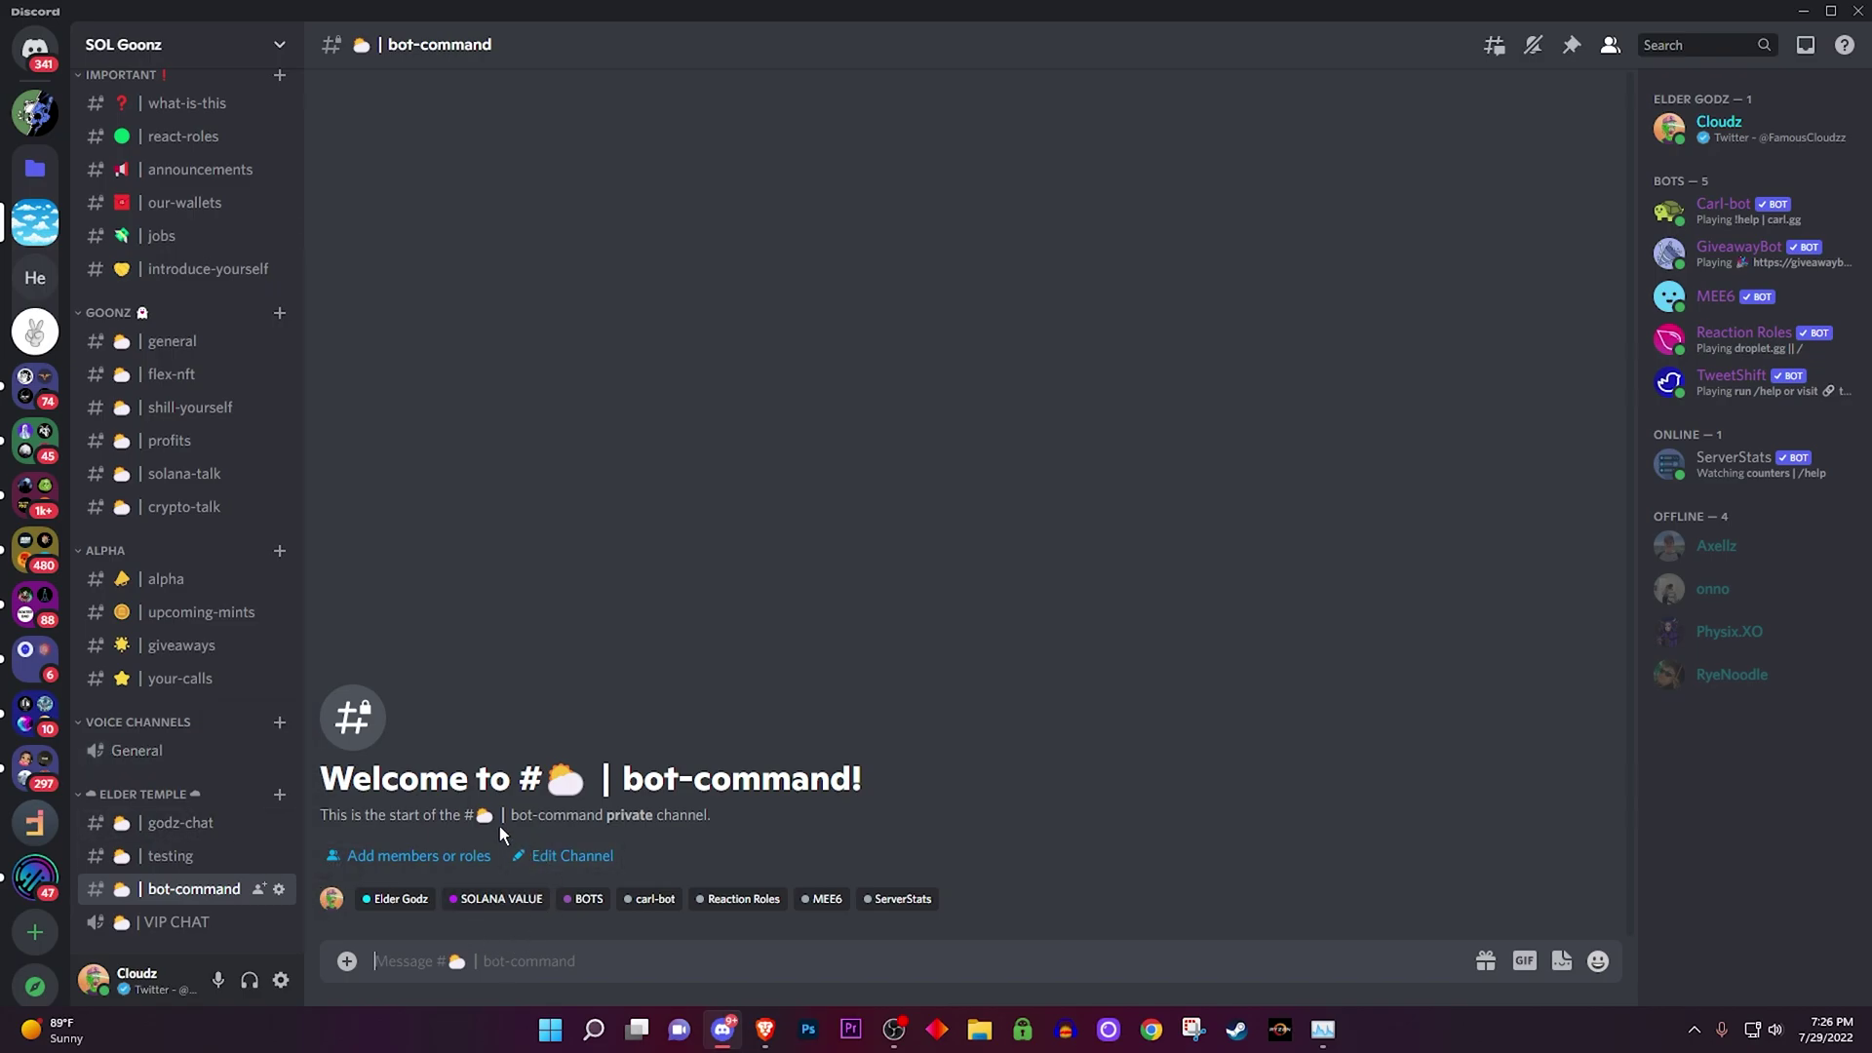
{"action": "scroll", "coordinate": [223, 470], "scroll_direction": "up", "scroll_amount": 3}
{"action": "scroll", "coordinate": [256, 628], "scroll_direction": "down", "scroll_amount": 3}
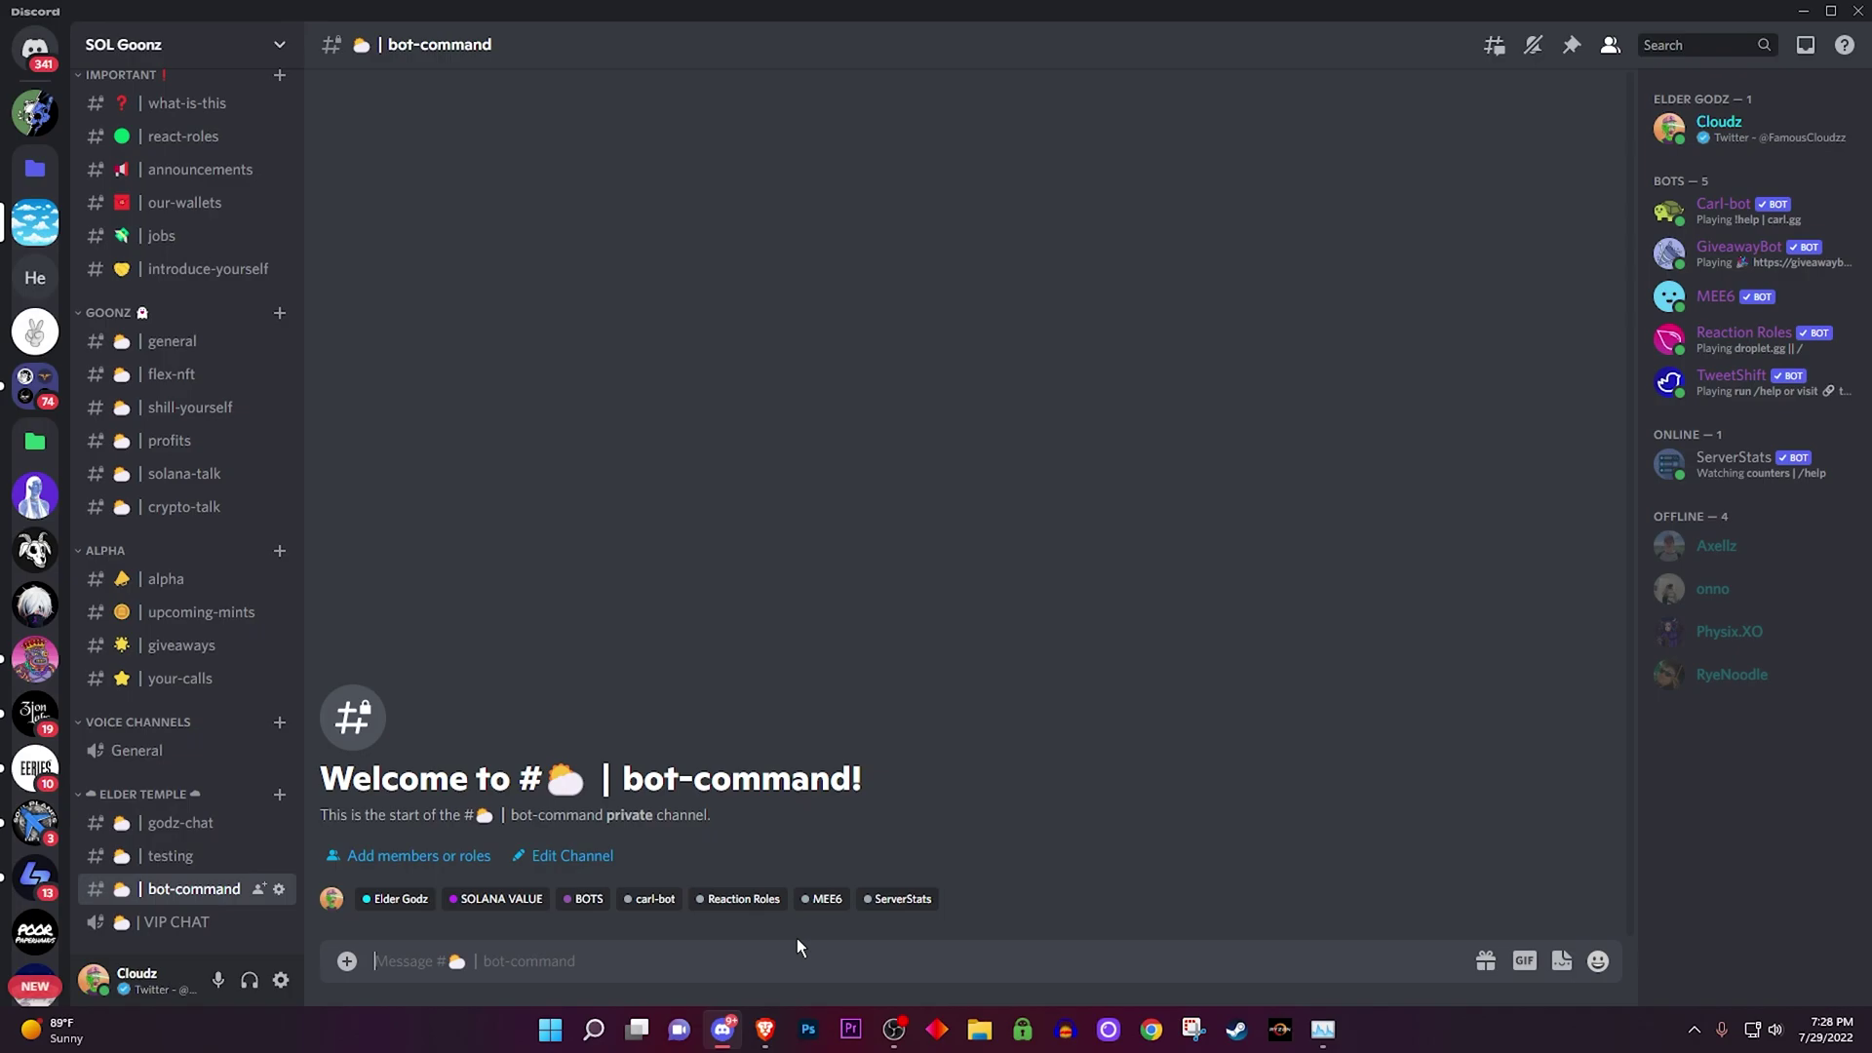
Step: Start a giveaway with !gcreate and answer the channel question with #giveaways
{"action": "type", "text": "!gc"}
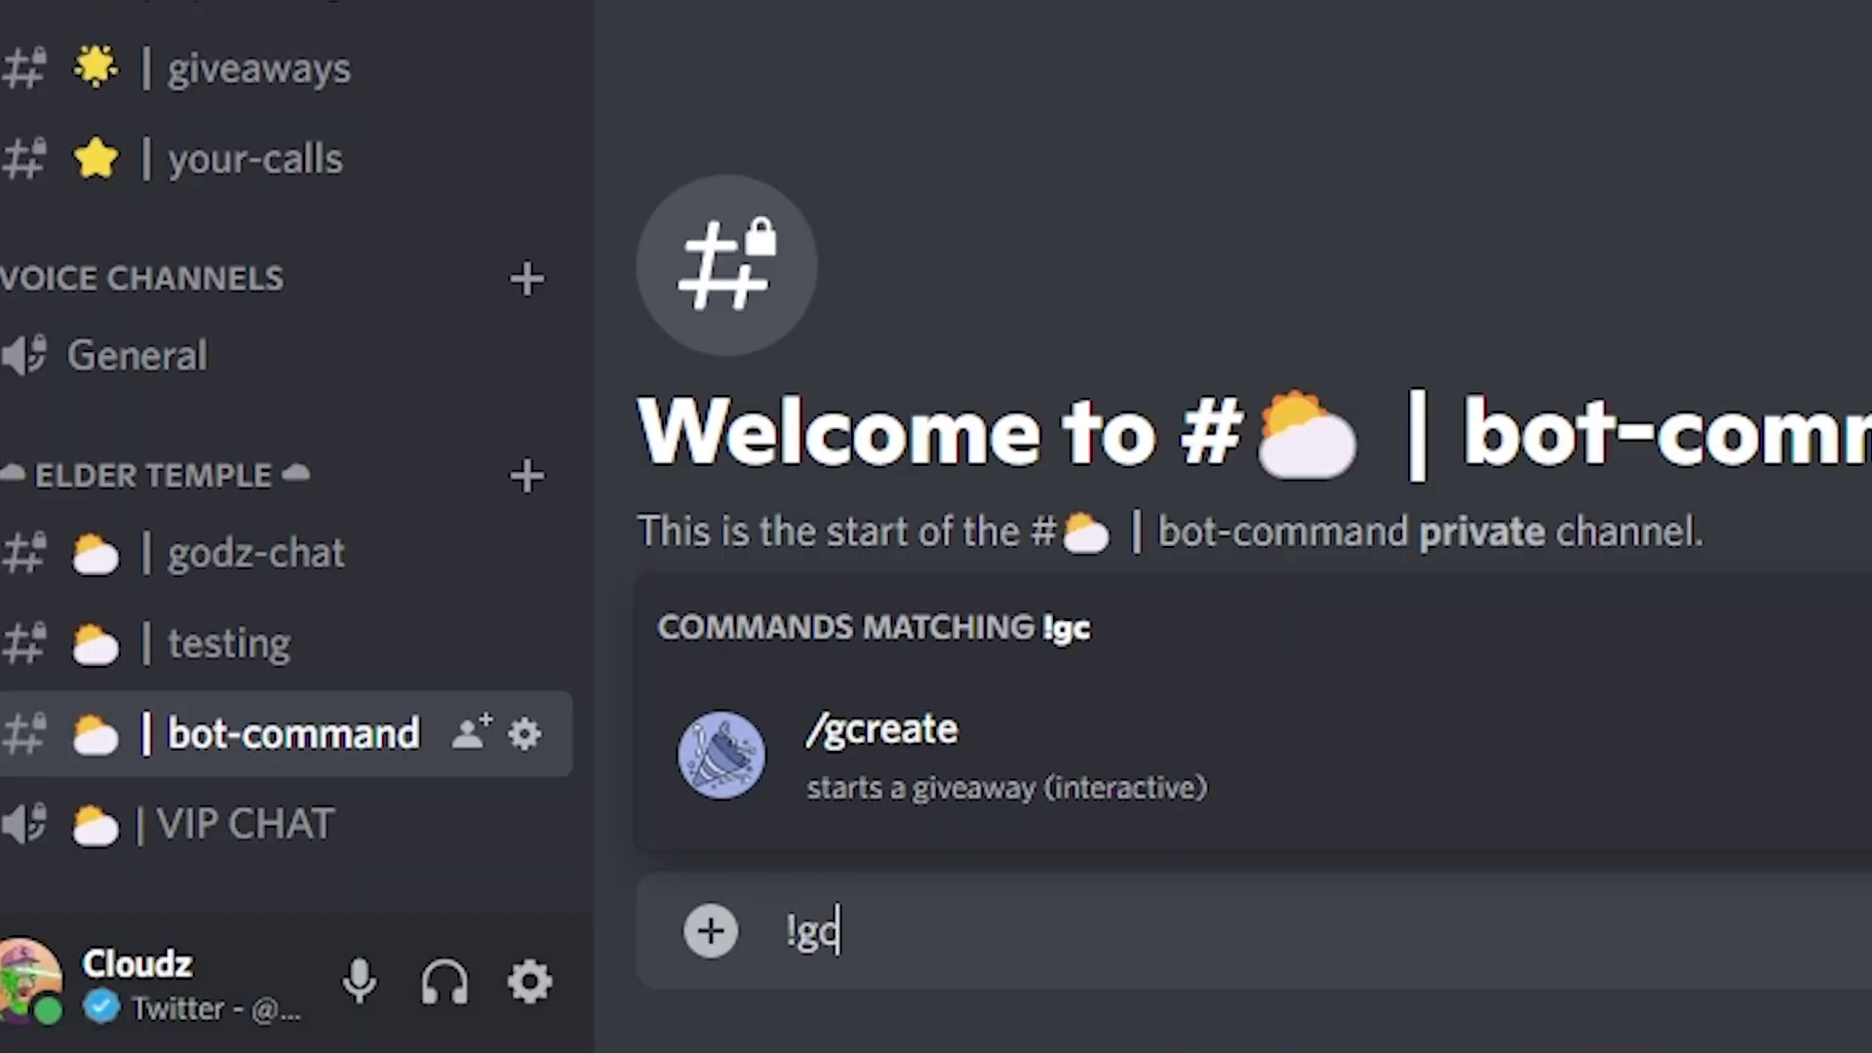
{"action": "type", "text": "reate"}
{"action": "key", "text": "Return"}
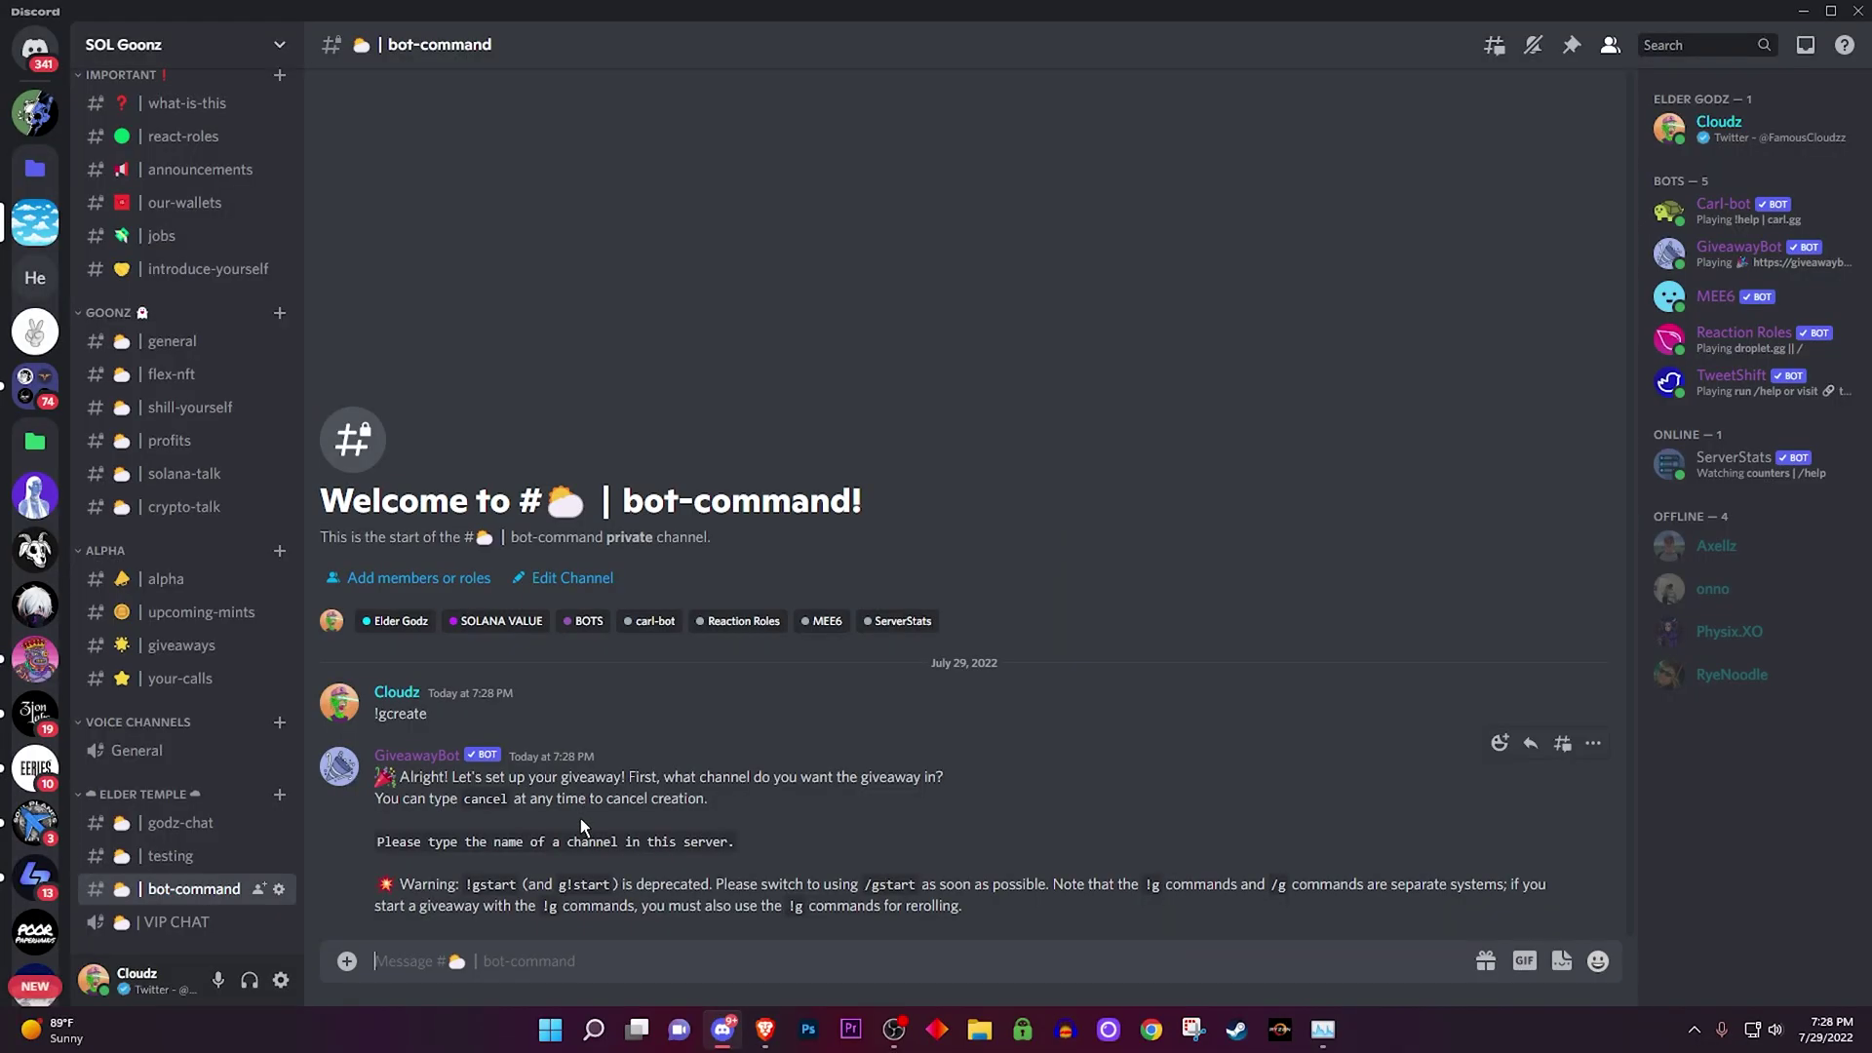
{"action": "type", "text": "#gi"}
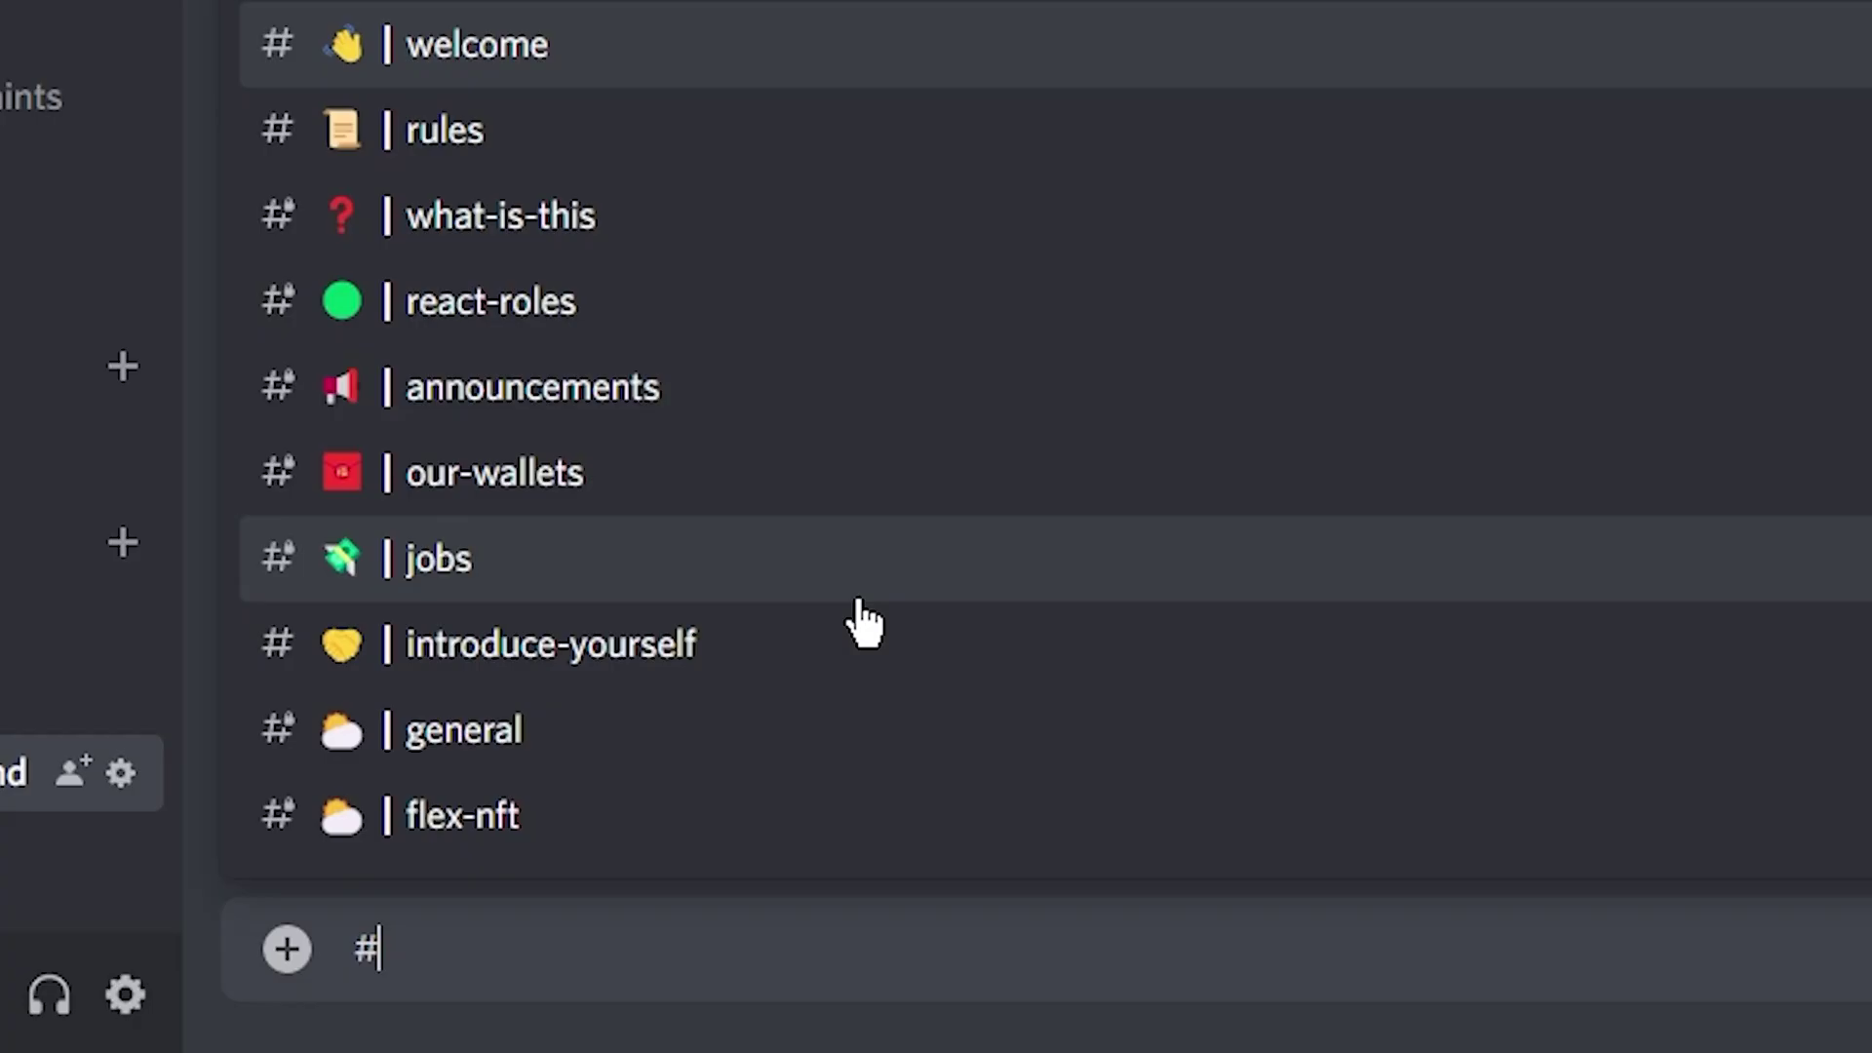
{"action": "type", "text": "v"}
{"action": "left_click", "coordinate": [626, 783]}
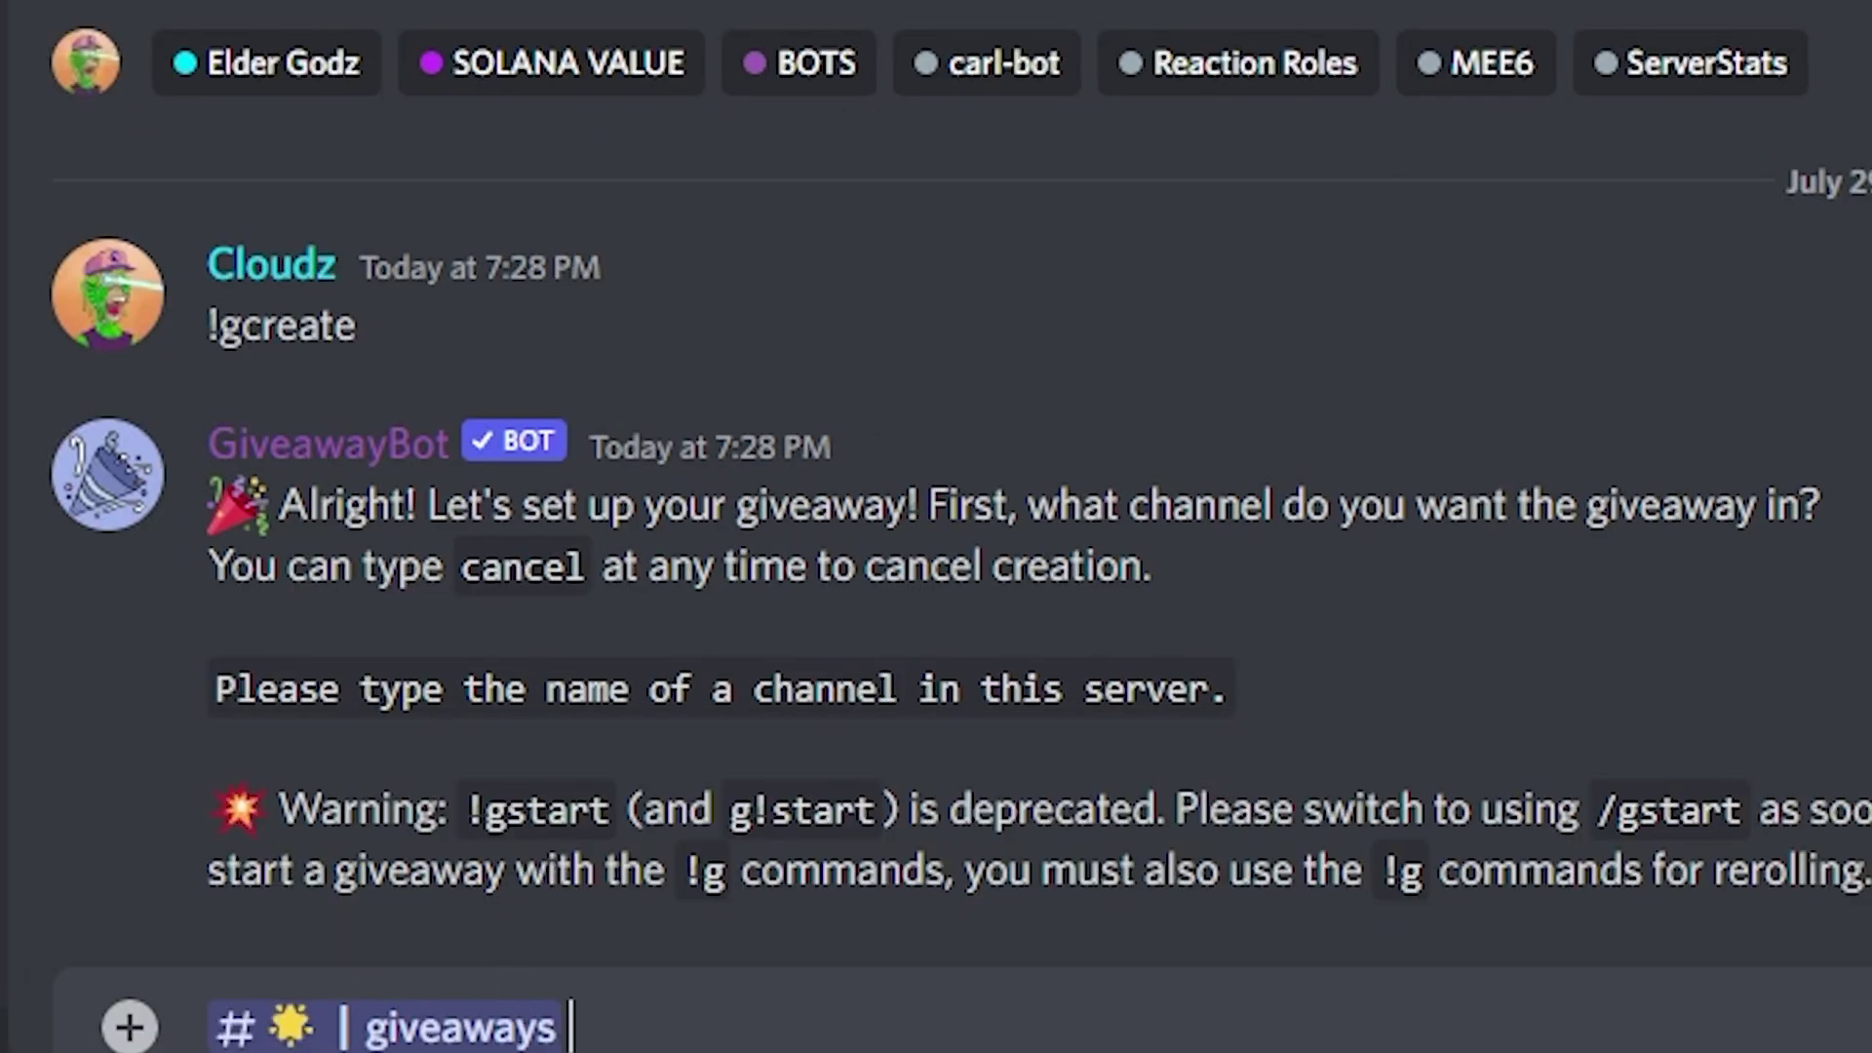
{"action": "key", "text": "Return"}
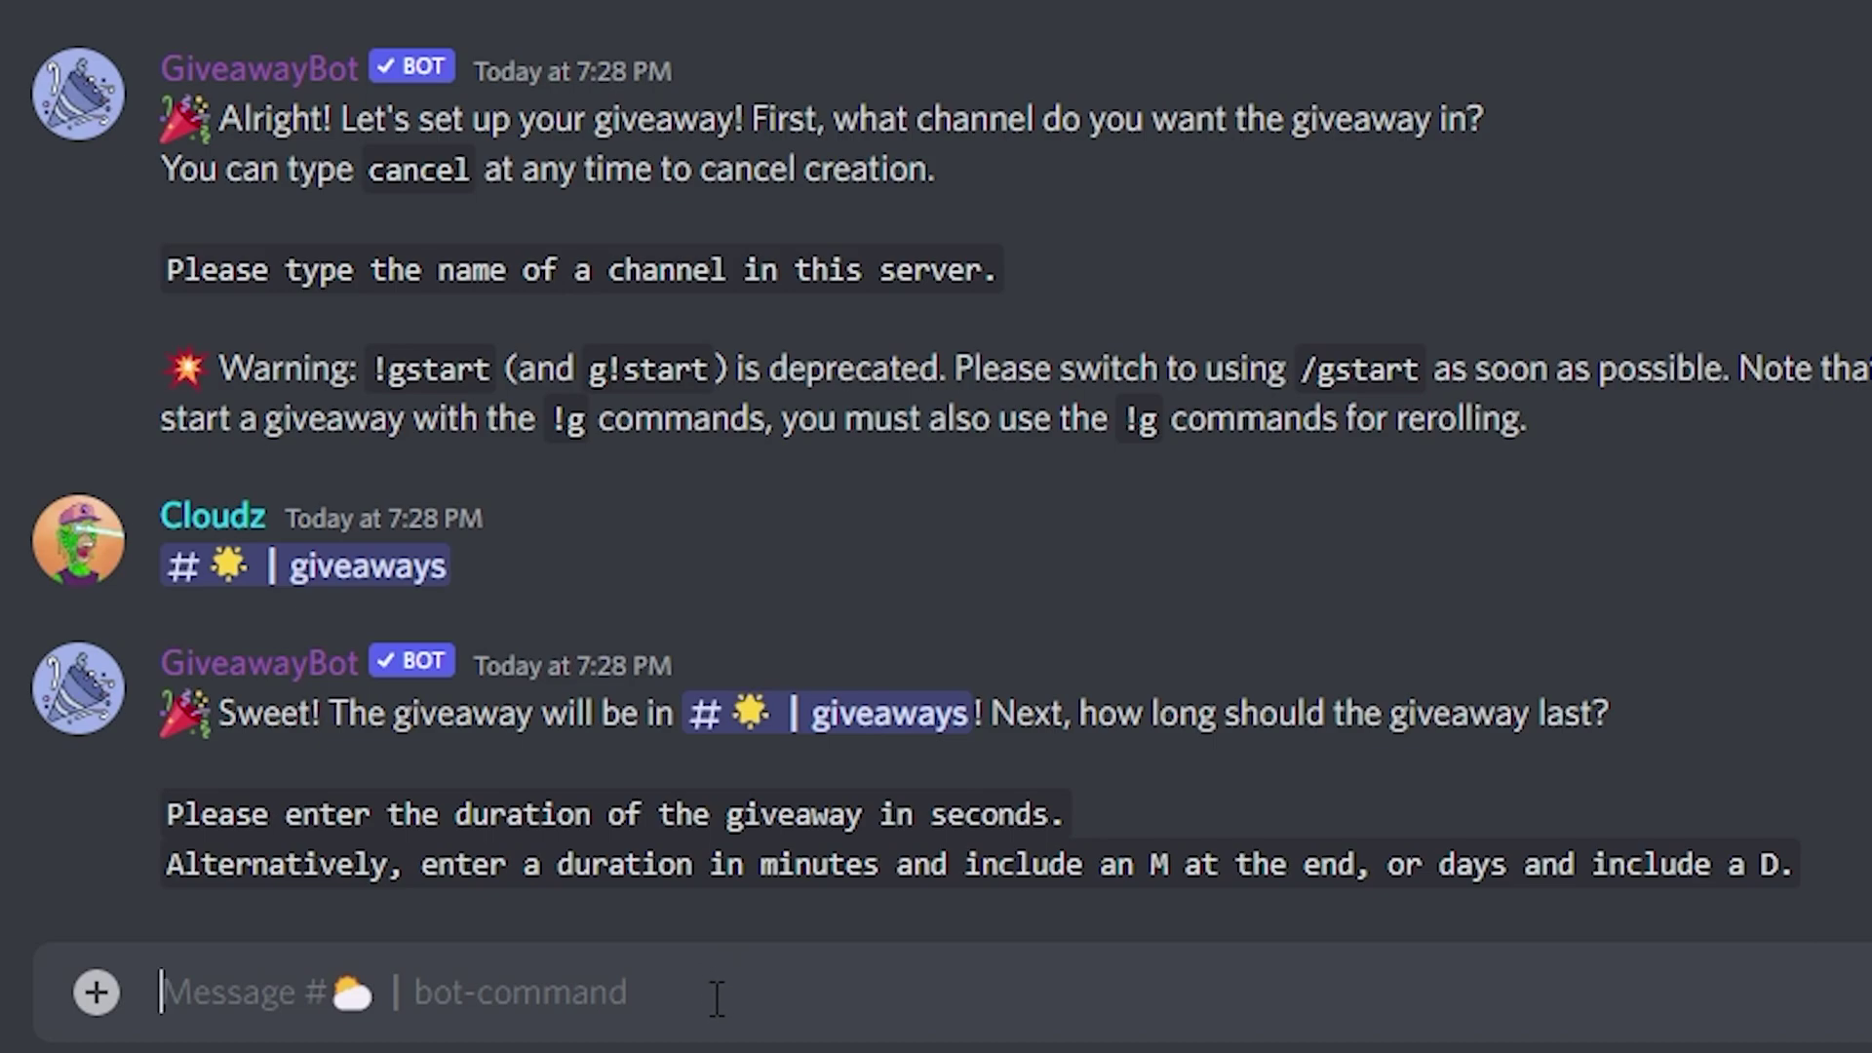
Step: Answer 1d for duration and 10 for winners, then draft '10x WL SPOTS' as the prize
{"action": "type", "text": "1d"}
{"action": "key", "text": "Return"}
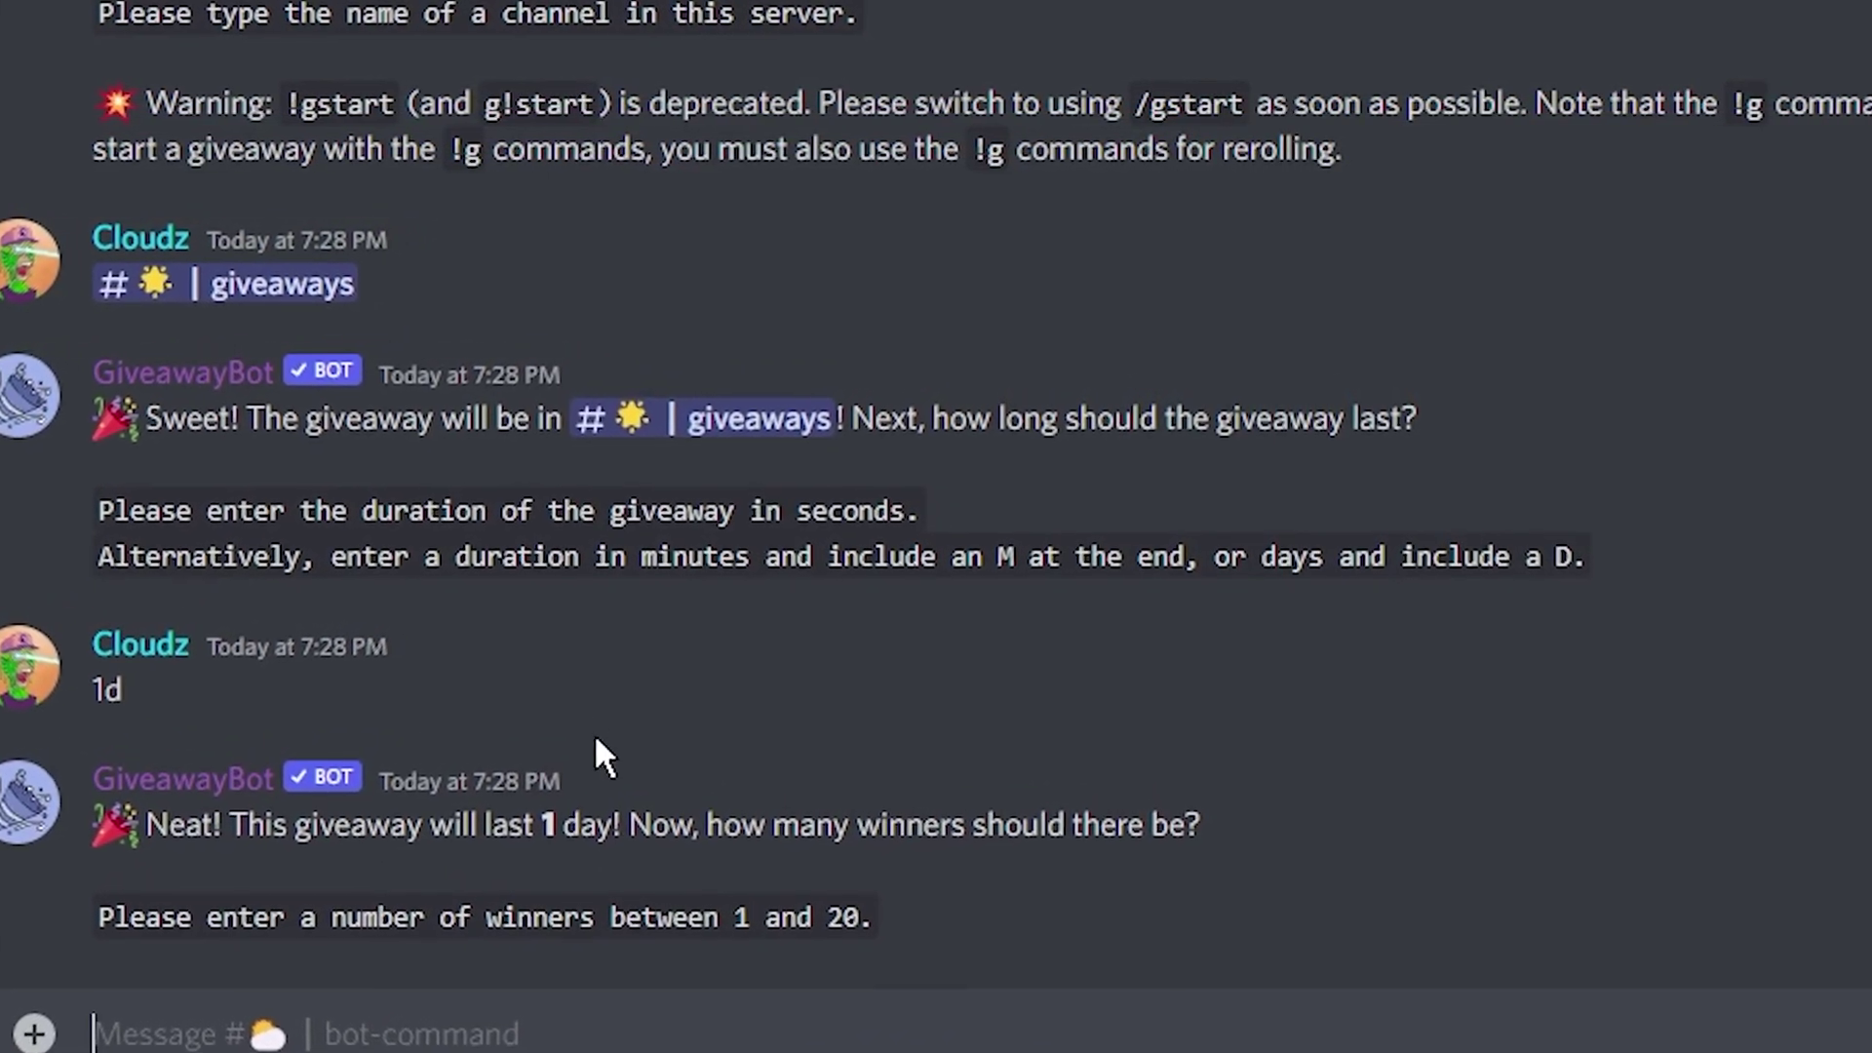
{"action": "type", "text": "1"}
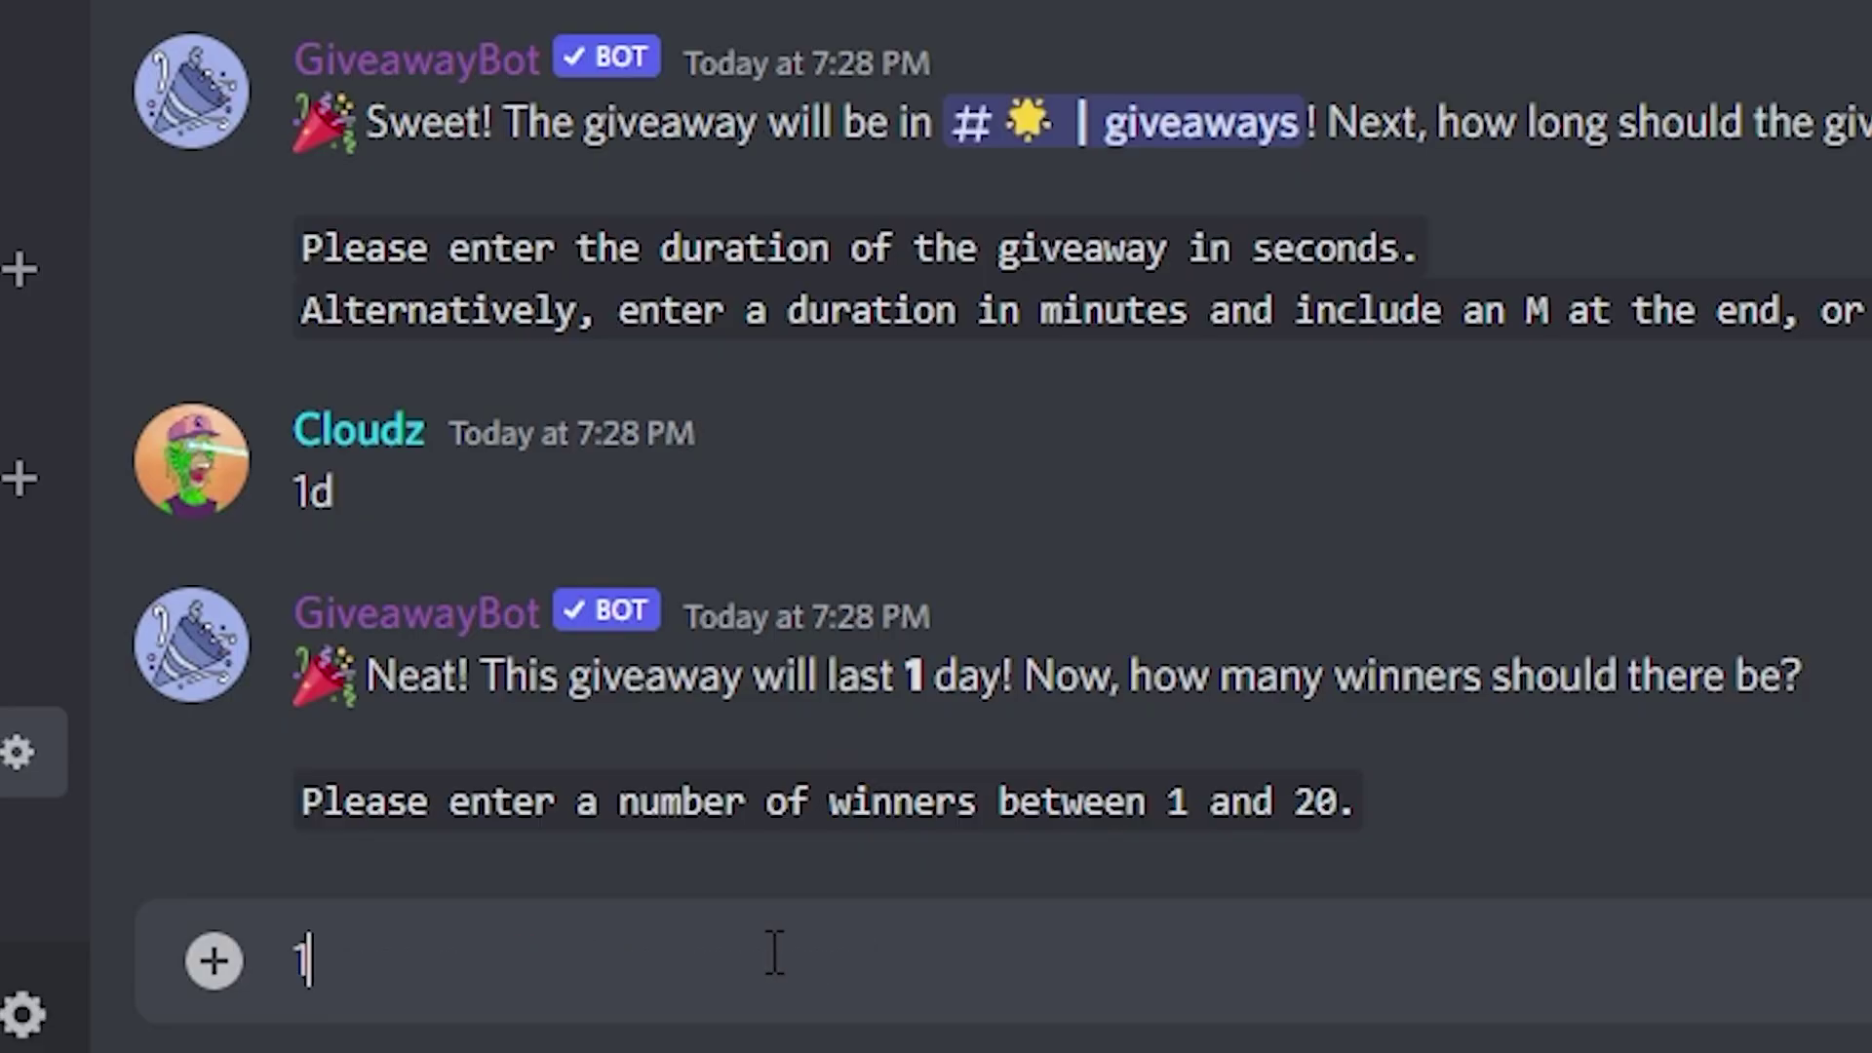
{"action": "type", "text": "0"}
{"action": "key", "text": "Return"}
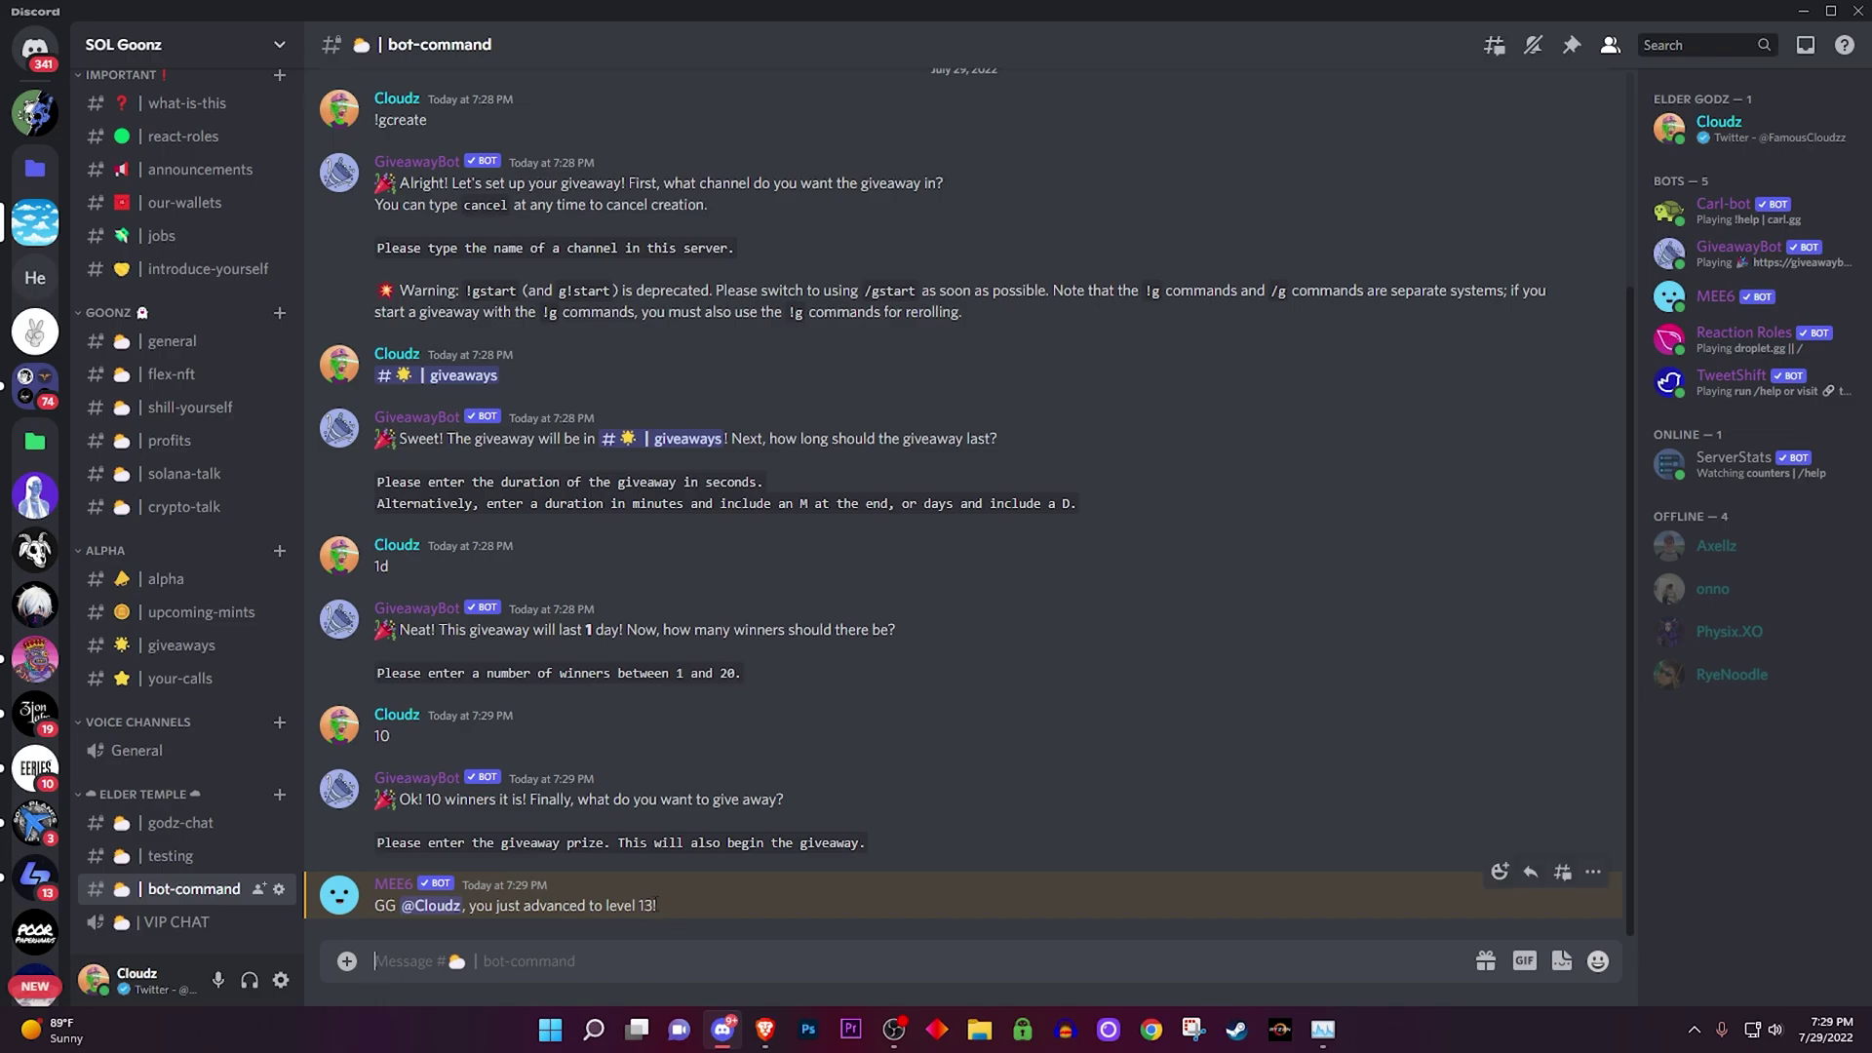
{"action": "type", "text": "10x WL "}
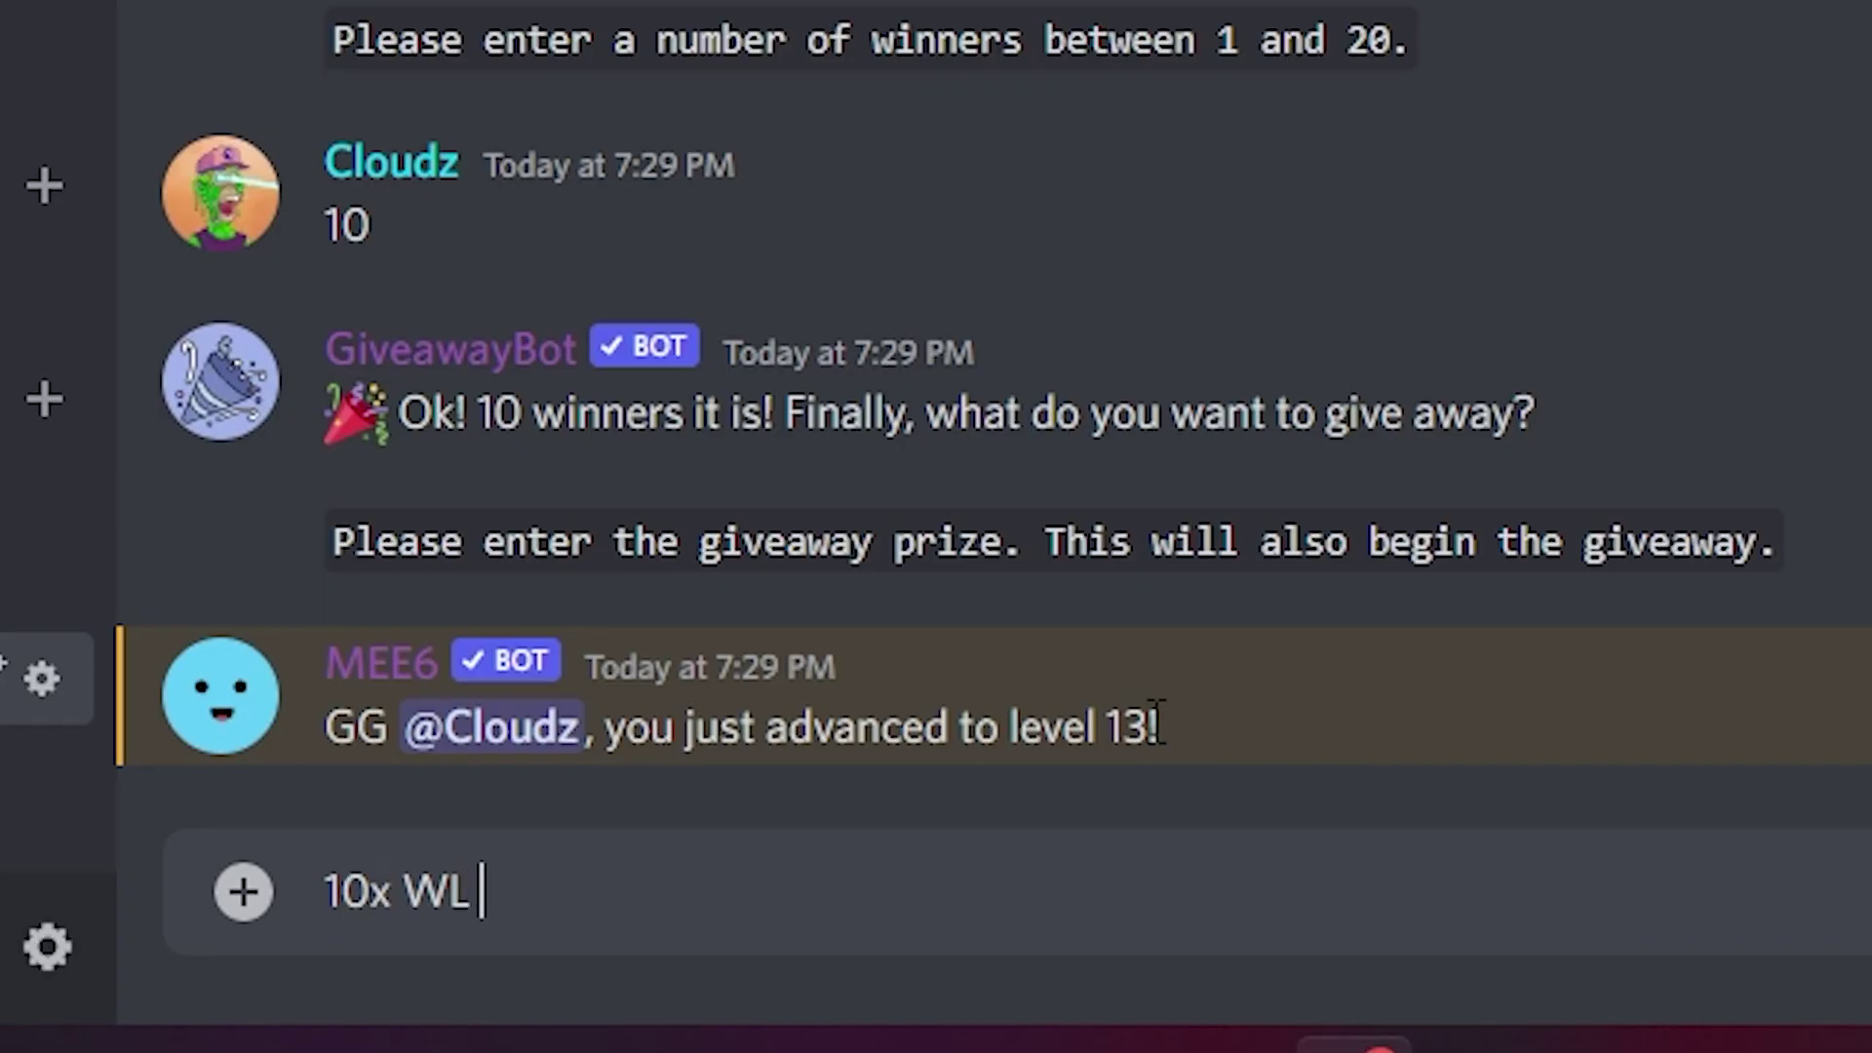
{"action": "type", "text": "SPOTS"}
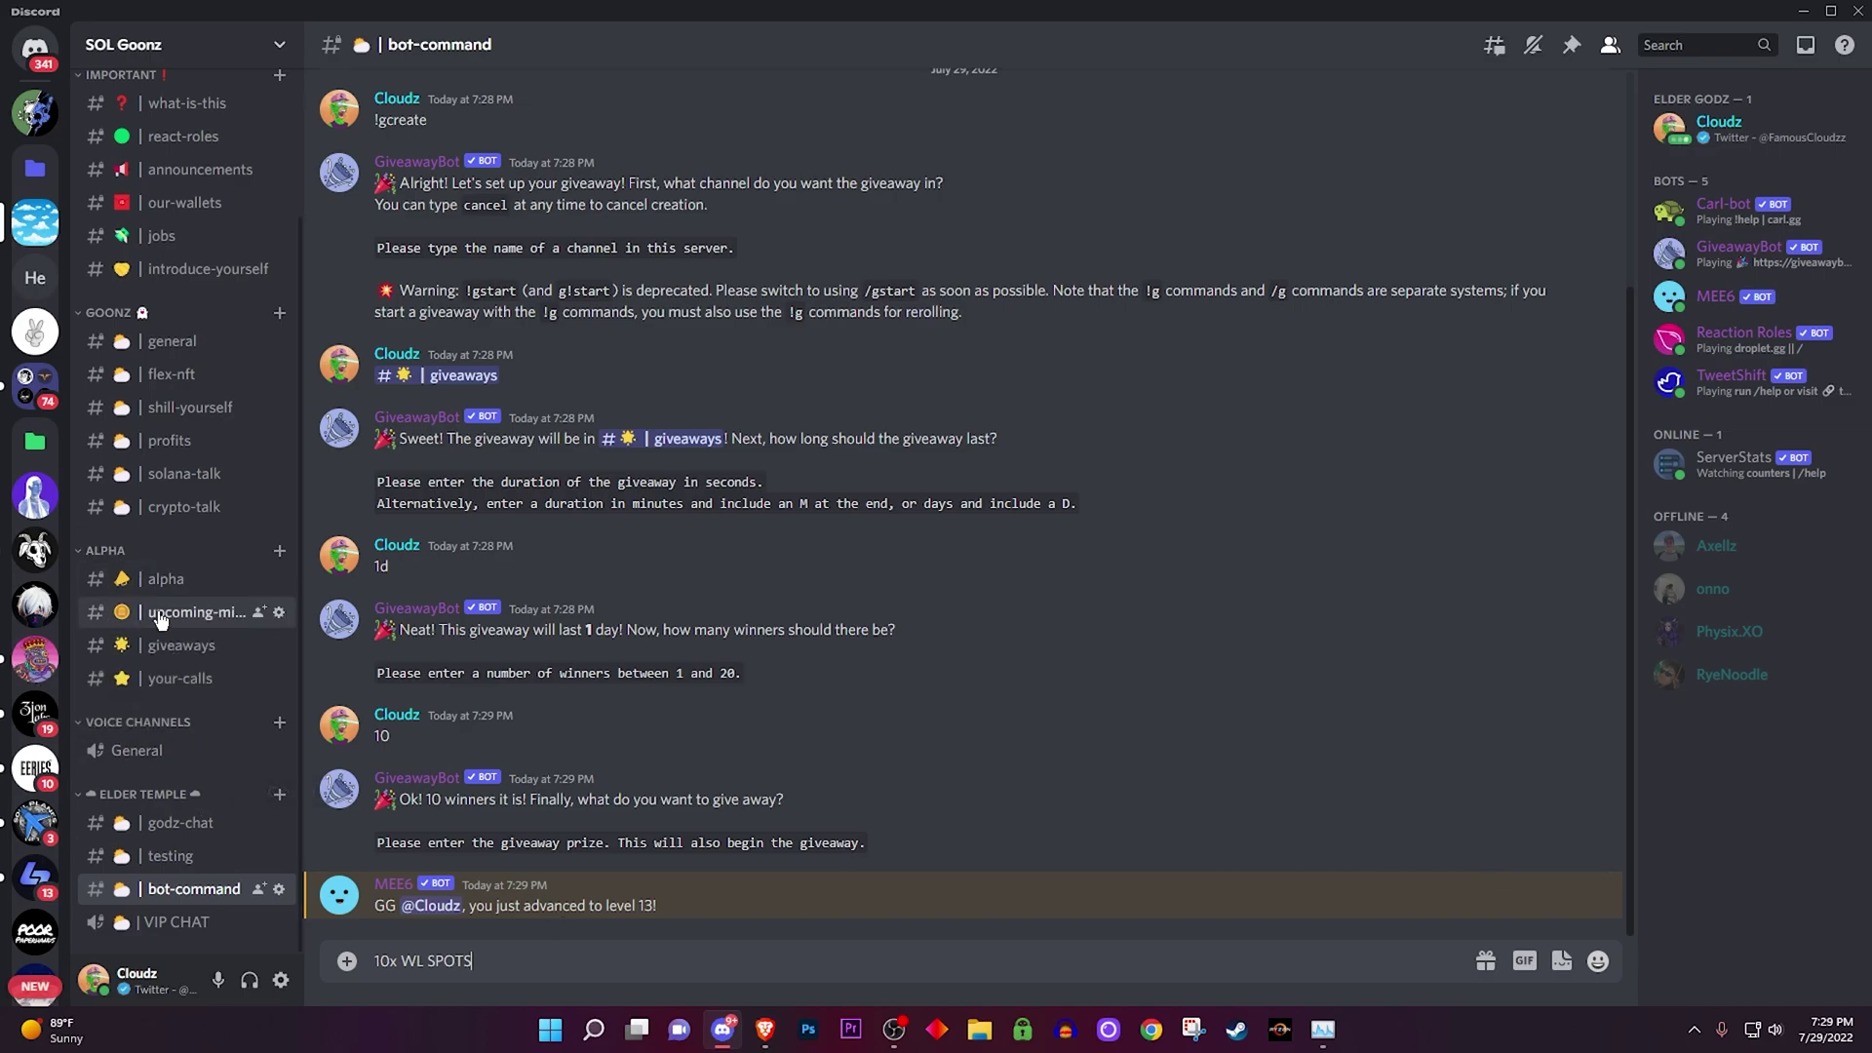
Step: Post the pasted DemiGodz WL announcement in #giveaways, then send the 10x WL SPOTS prize in #bot-command
{"action": "left_click", "coordinate": [168, 646]}
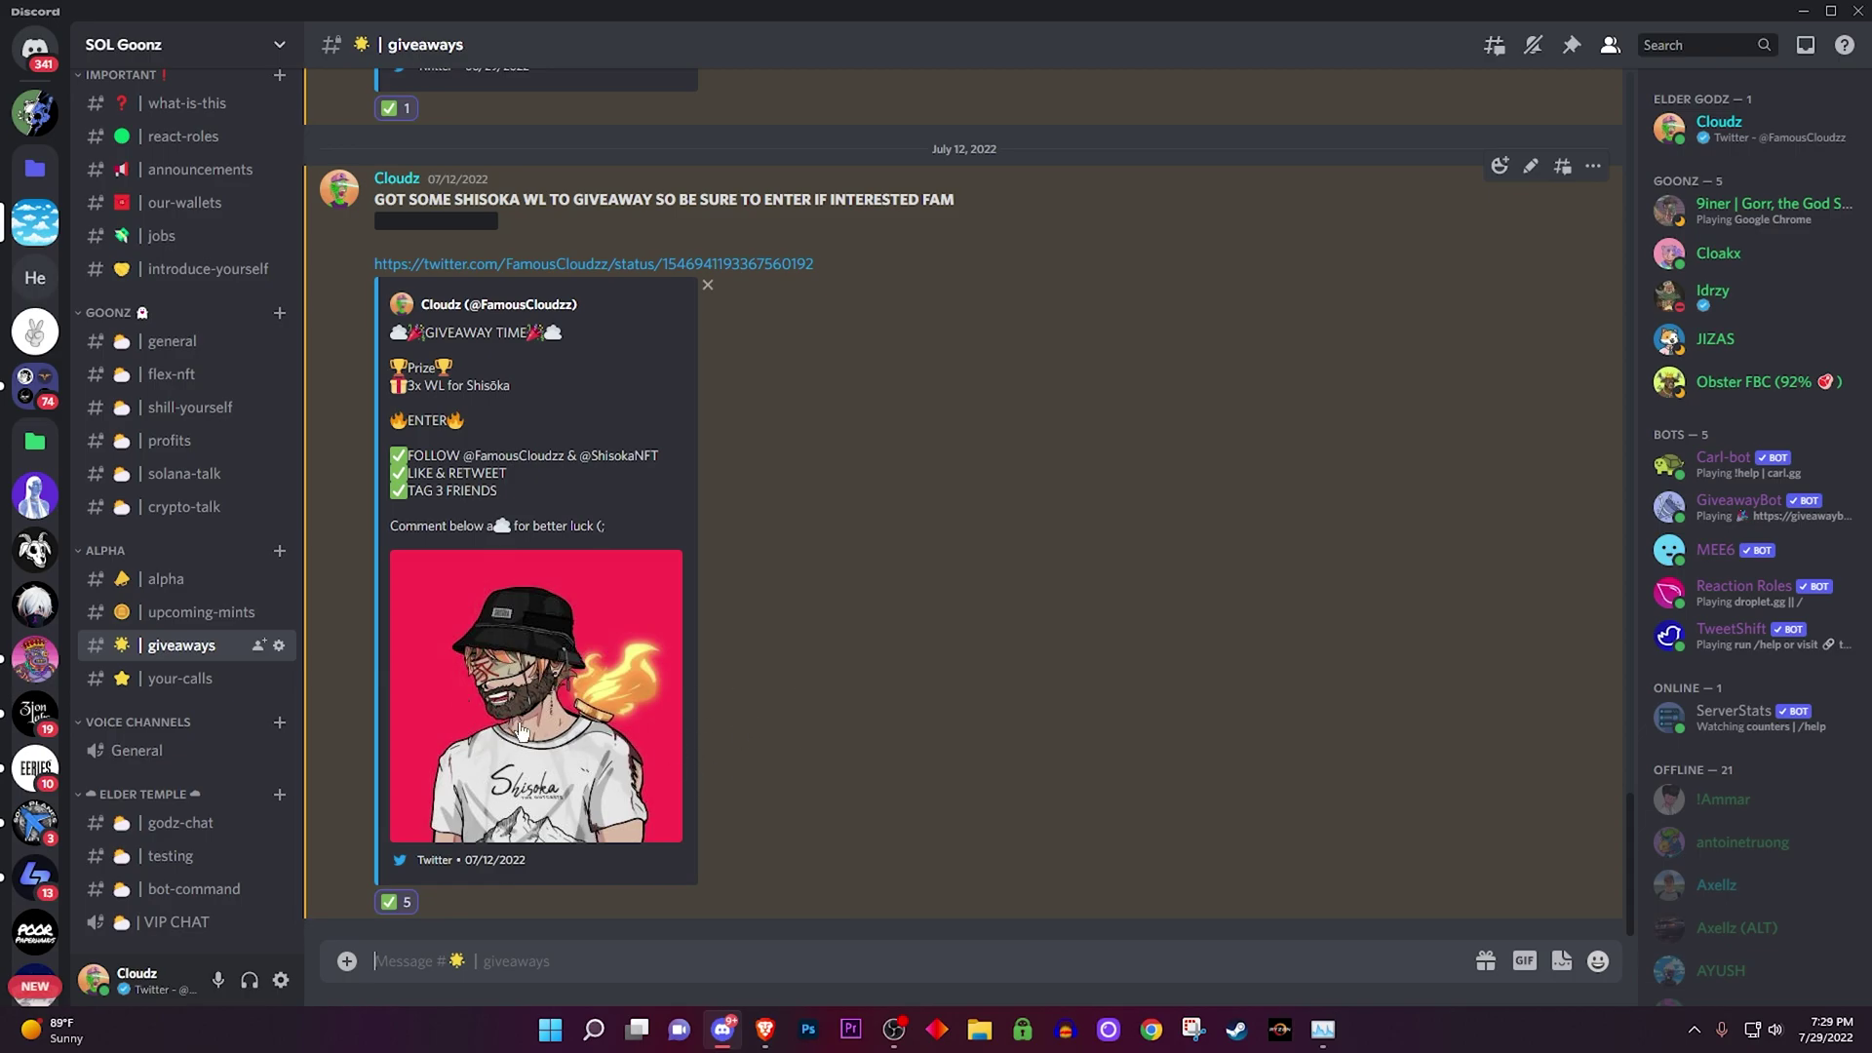
{"action": "type", "text": "DemiGodz WL GIVEWAWAY  Supply: 777 Mint Price: 125-150$ Mint Date: End of July 2022  Project Description: DemiGodz is a Web3 startup leveraging art, tech and wellness to build degen heaven on Solana.  To start your journey inside the DemiGodz ecosystem, you must get your hands onto Genesis Vibes: the first NFT collectable up for grabs for early investors.   ENTER   Must join Discord   Follow on Twitter to be eligible  Discord: https://discord.gg/demigodzsol Twitter: https://twitter.com/DemiGodzSOL"}
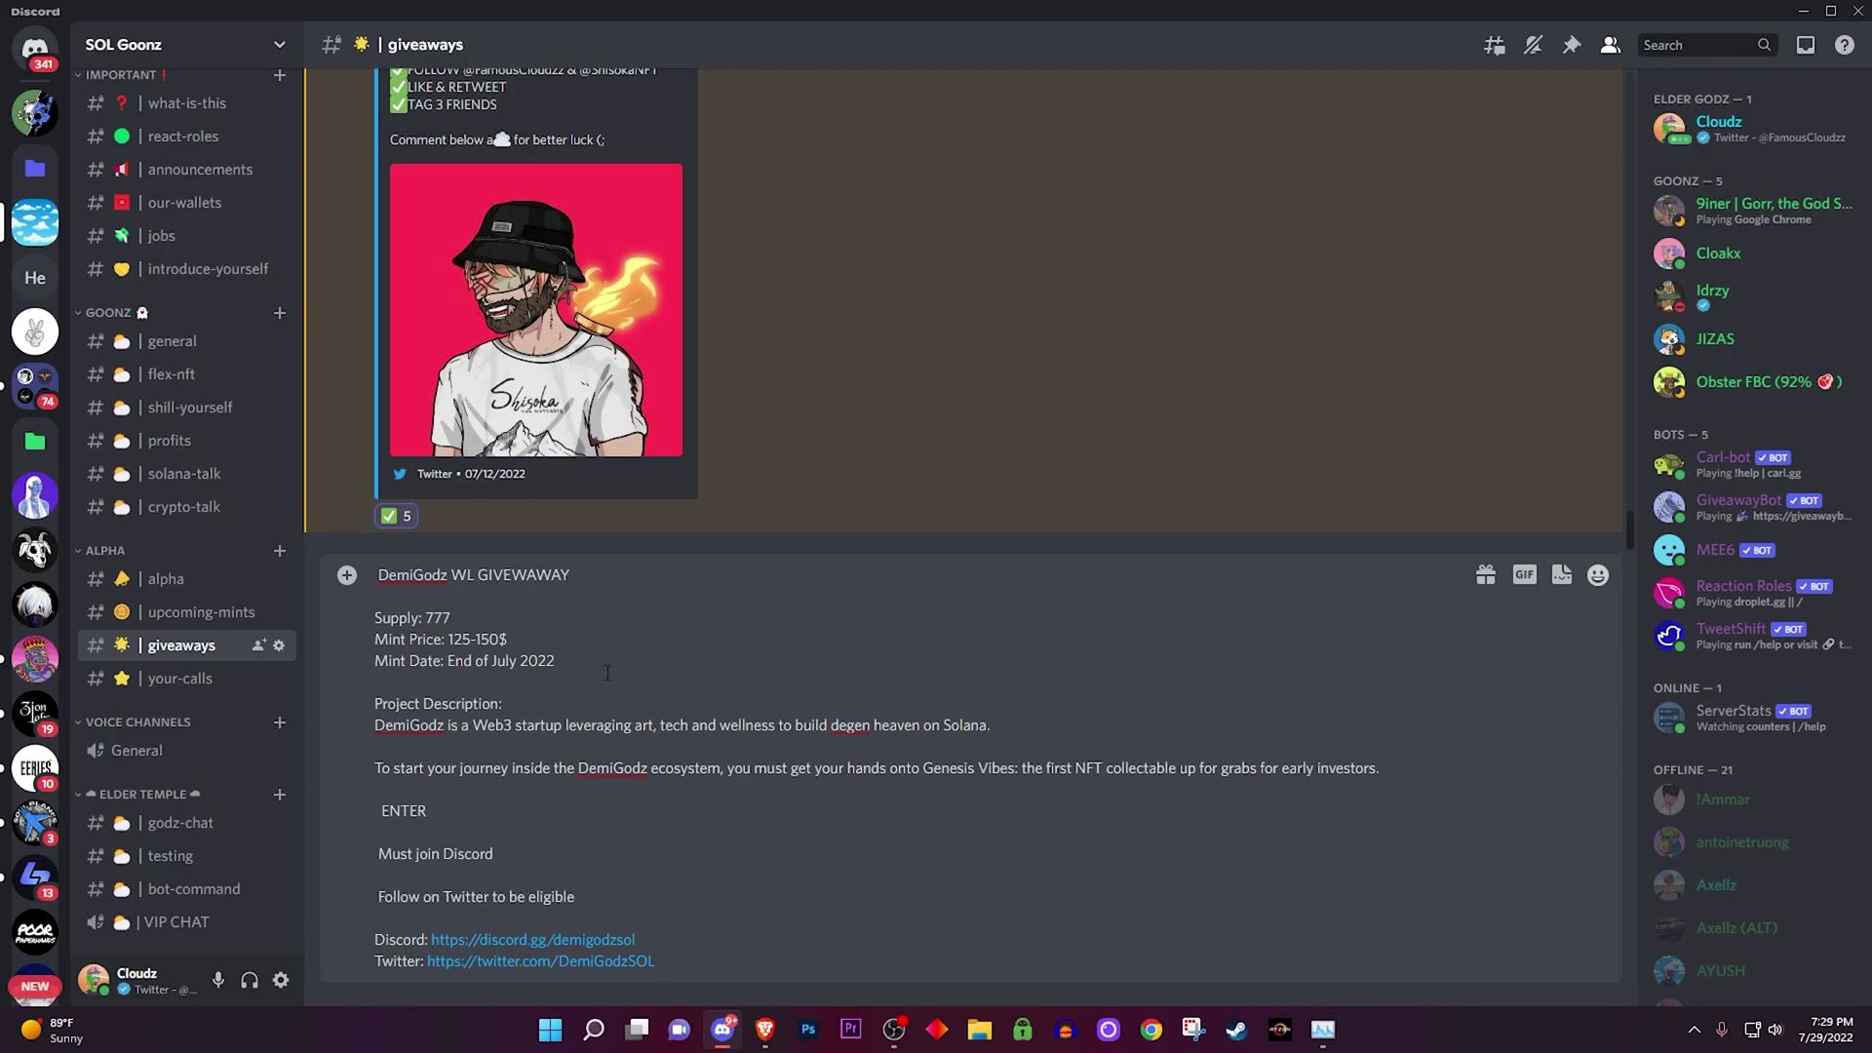
{"action": "key", "text": "Return"}
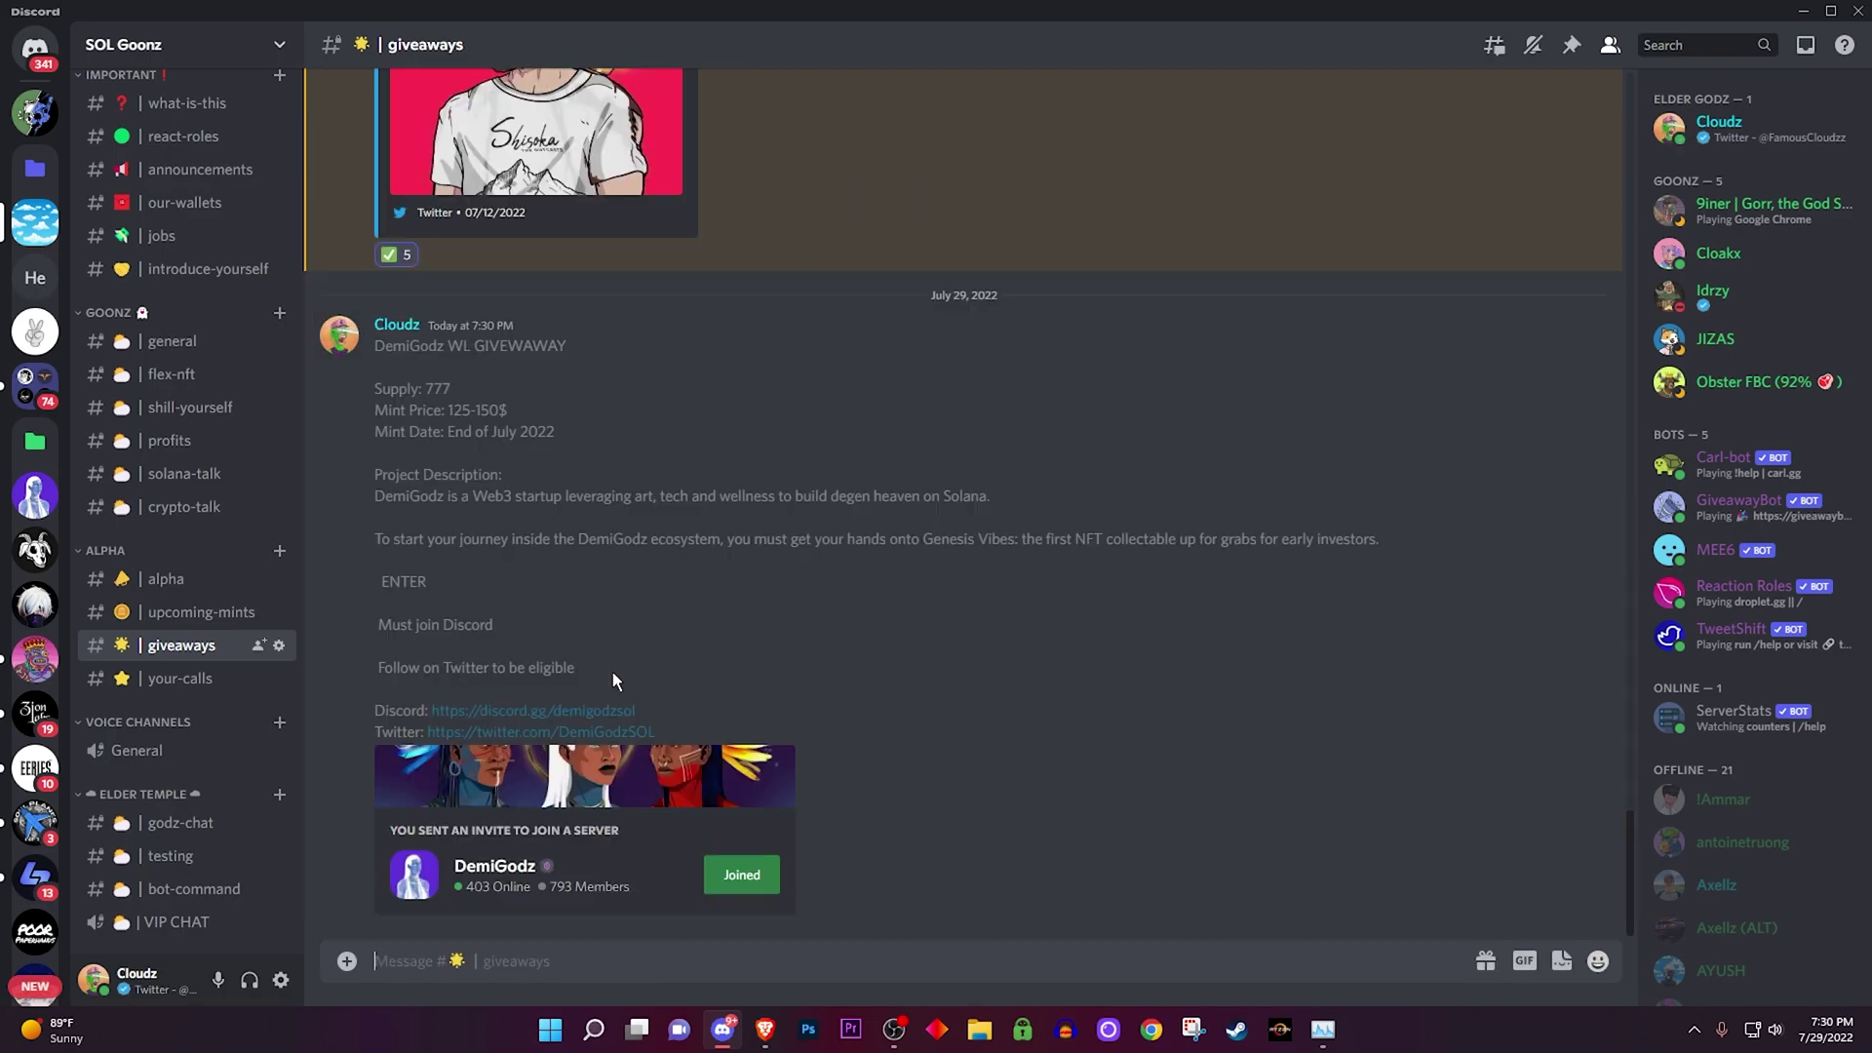
{"action": "left_click", "coordinate": [194, 888]}
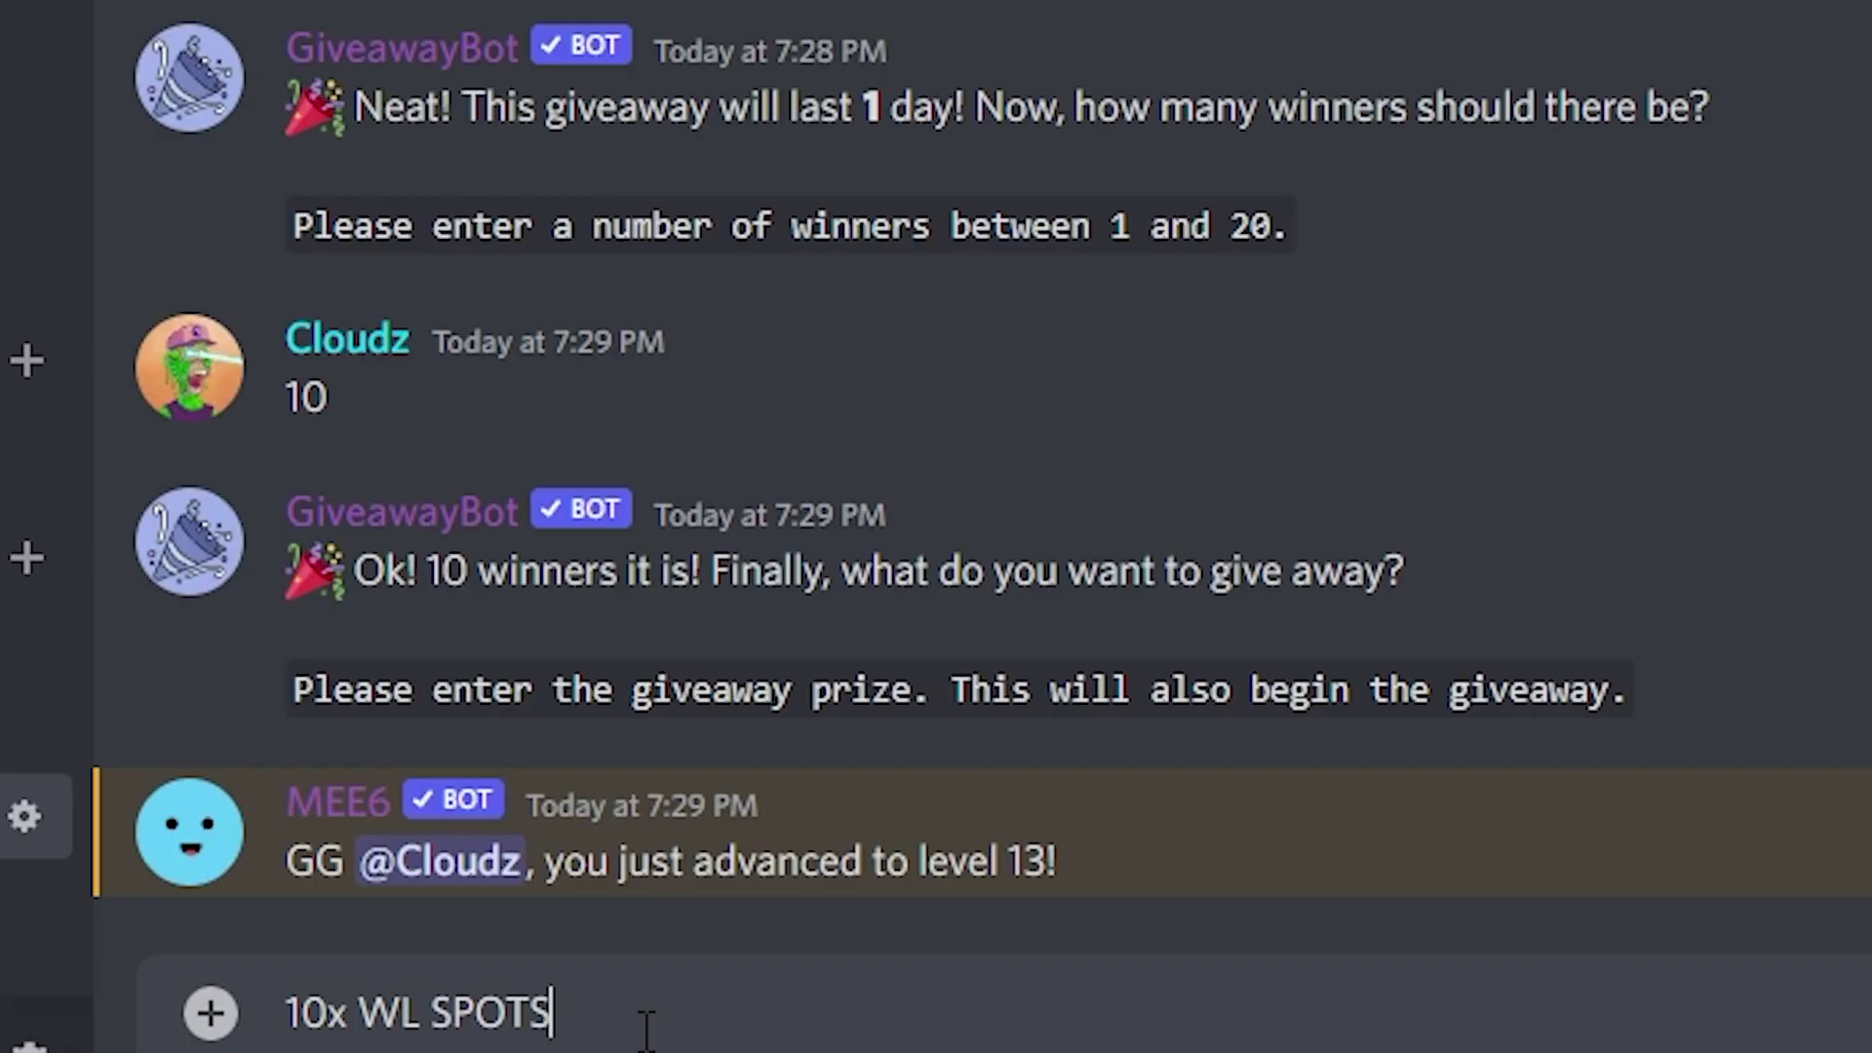
{"action": "key", "text": "Return"}
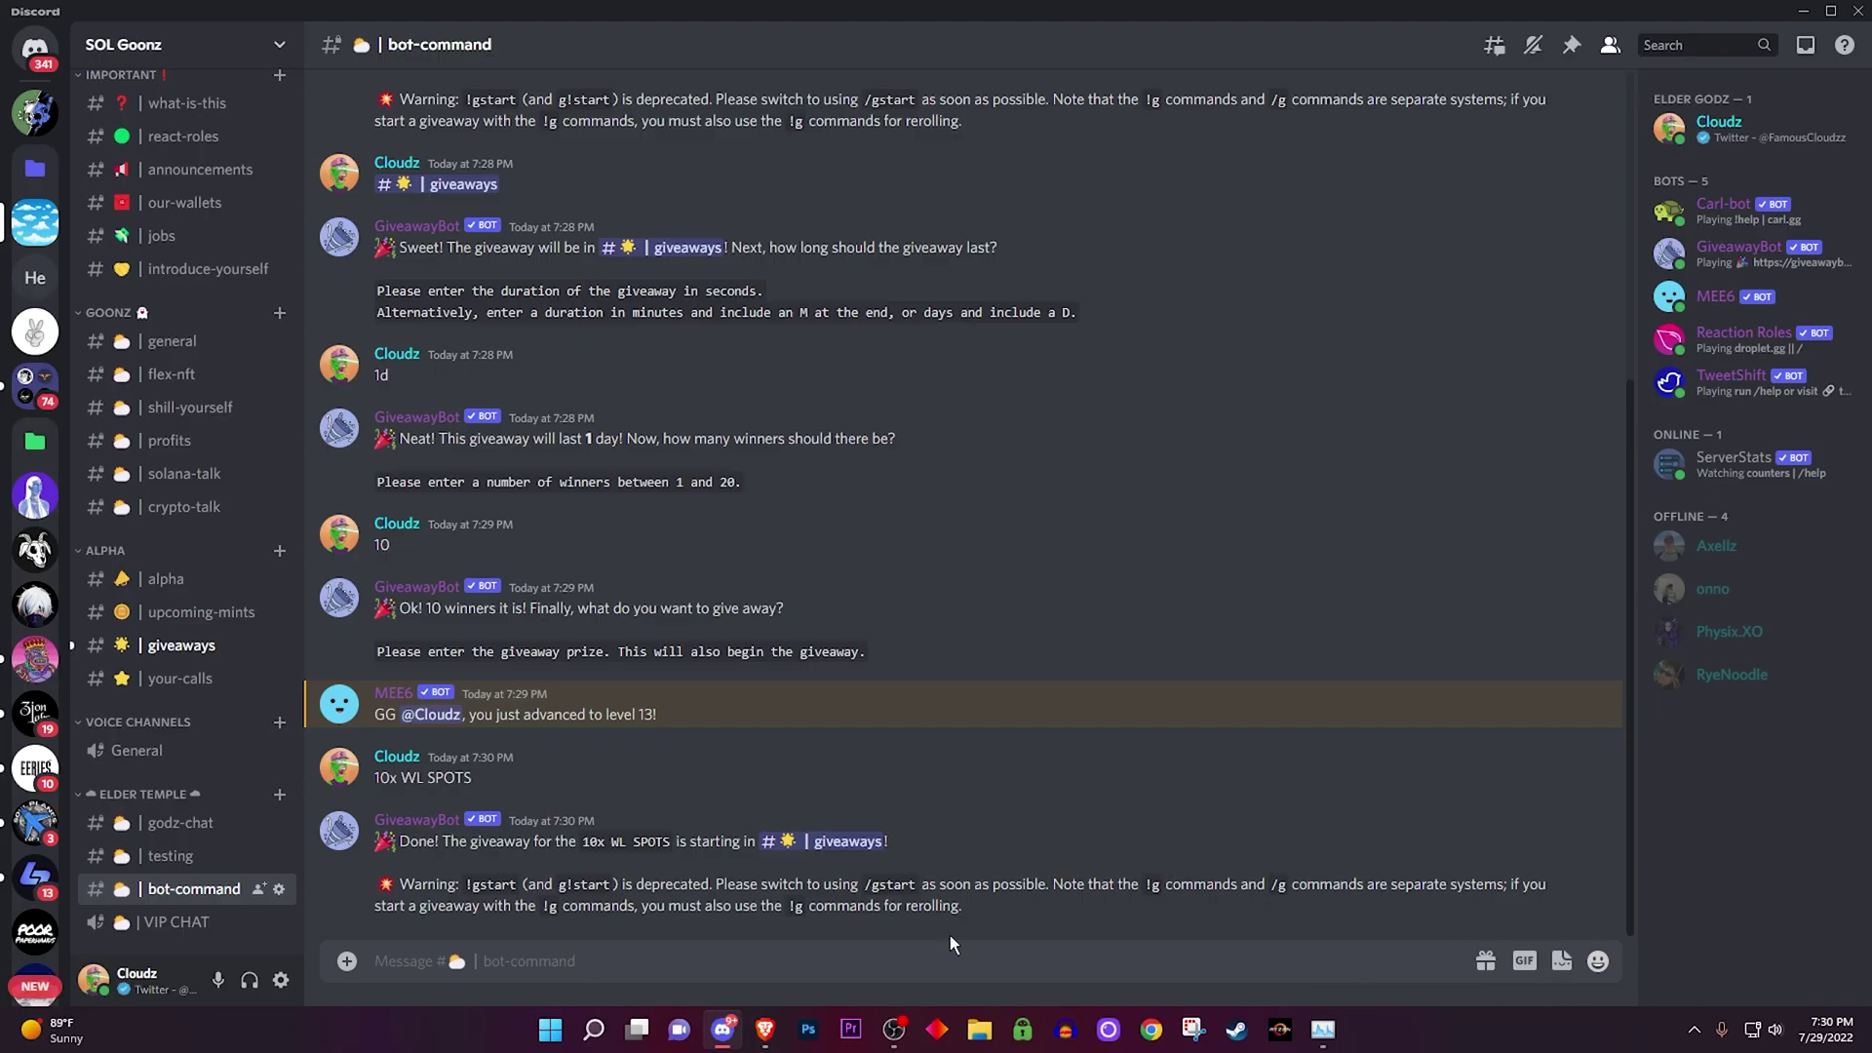
Step: React 🎉 to the 10x WL SPOTS giveaway in #giveaways and review the channel
{"action": "left_click", "coordinate": [823, 844]}
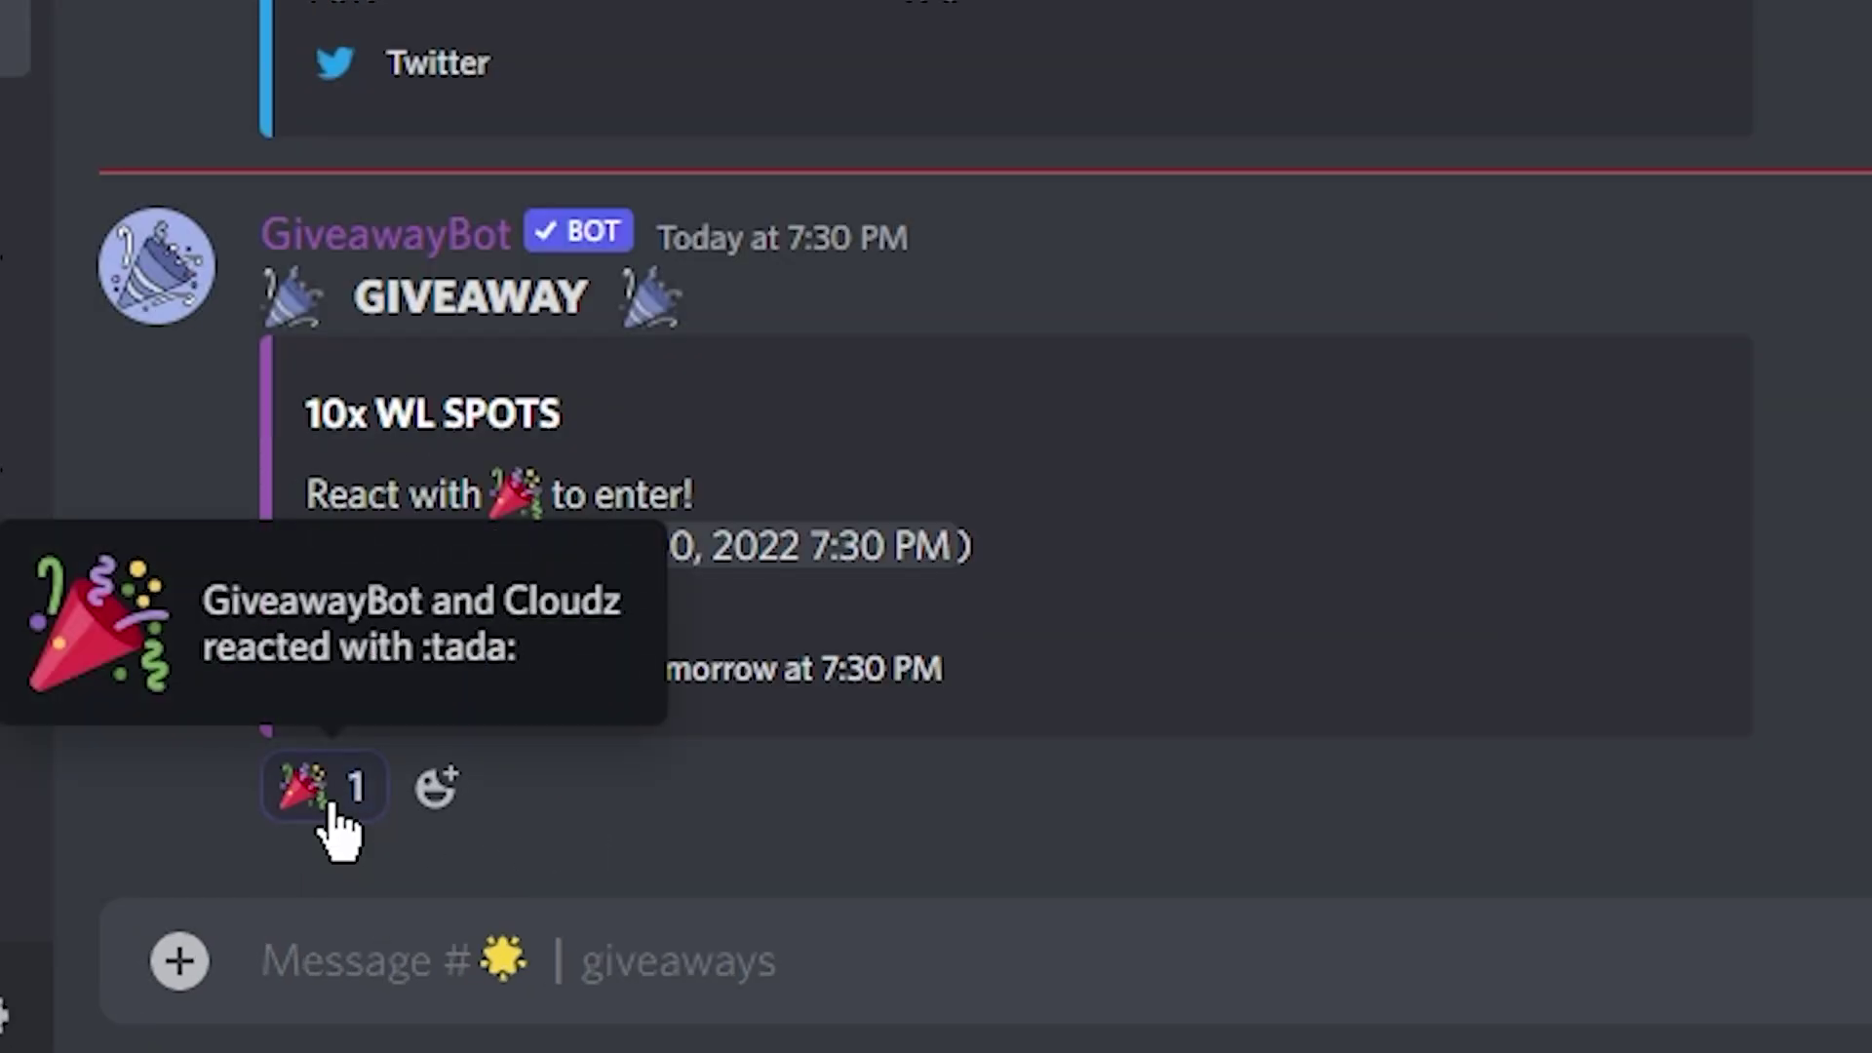
{"action": "left_click", "coordinate": [346, 836]}
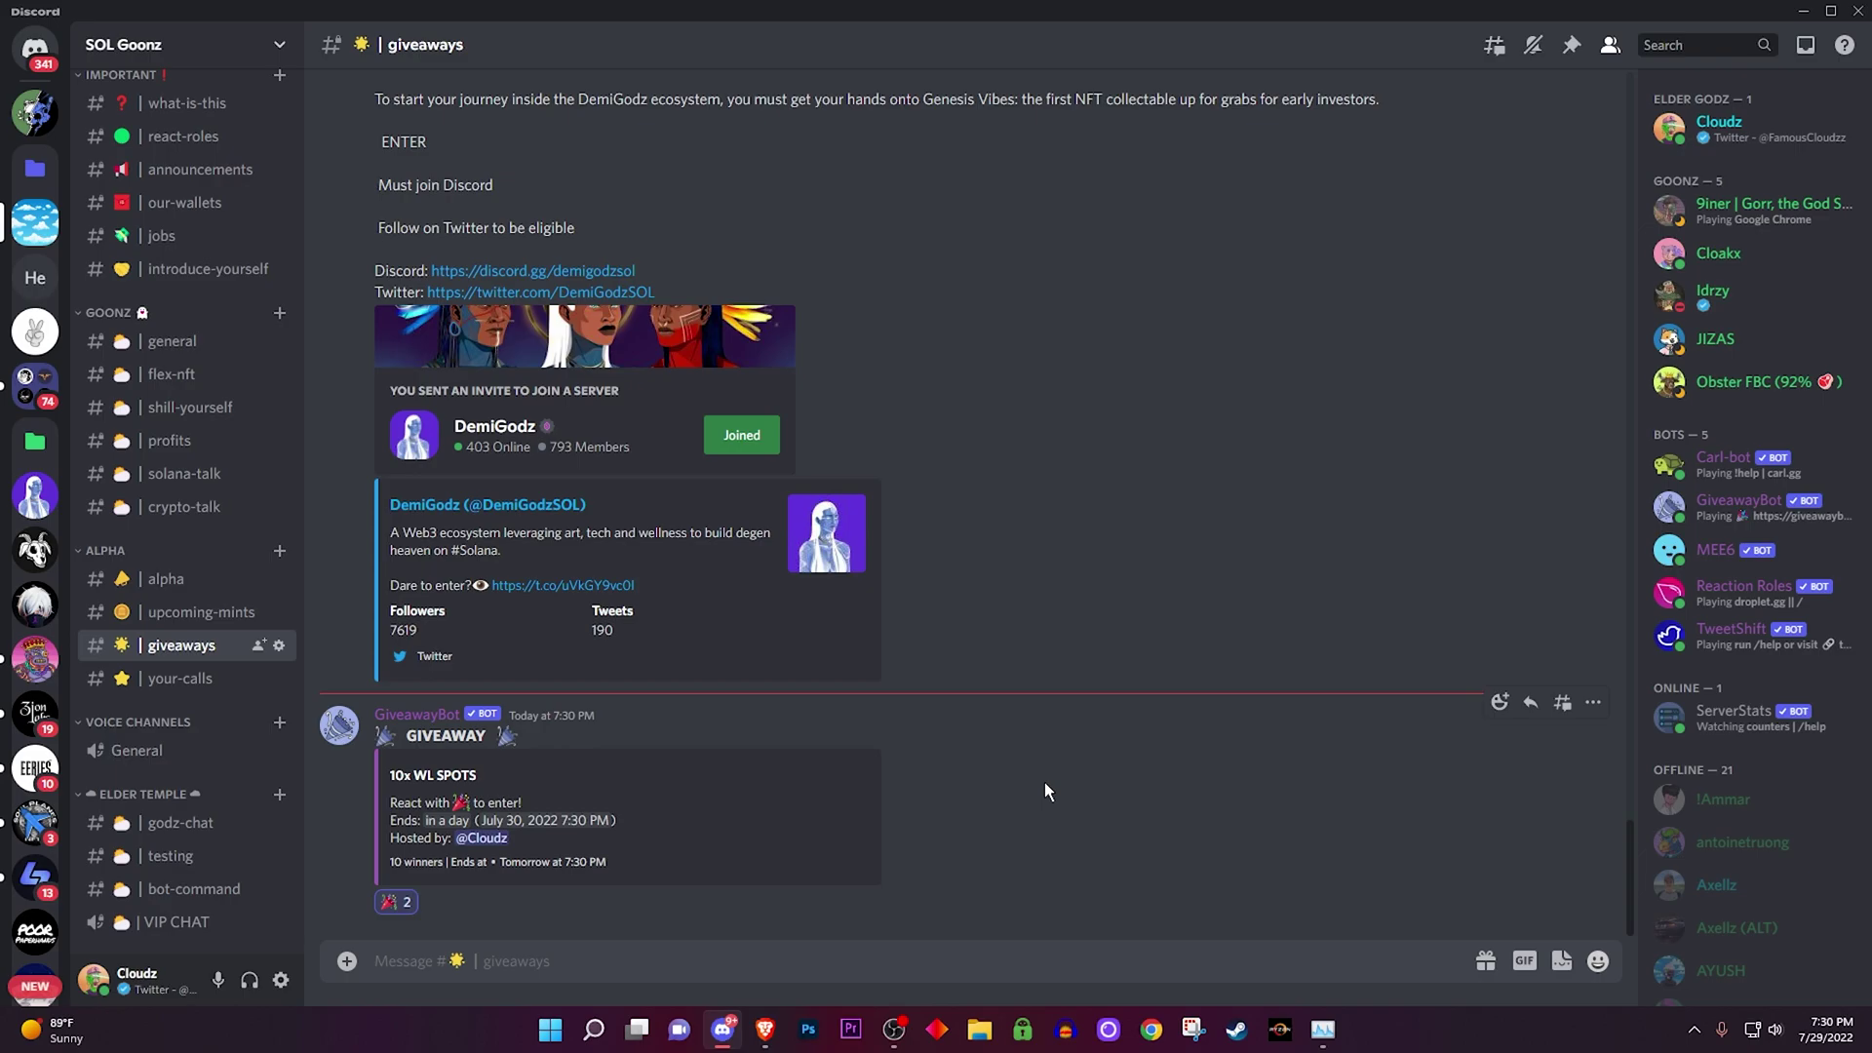
{"action": "scroll", "coordinate": [834, 693], "scroll_direction": "down", "scroll_amount": 1}
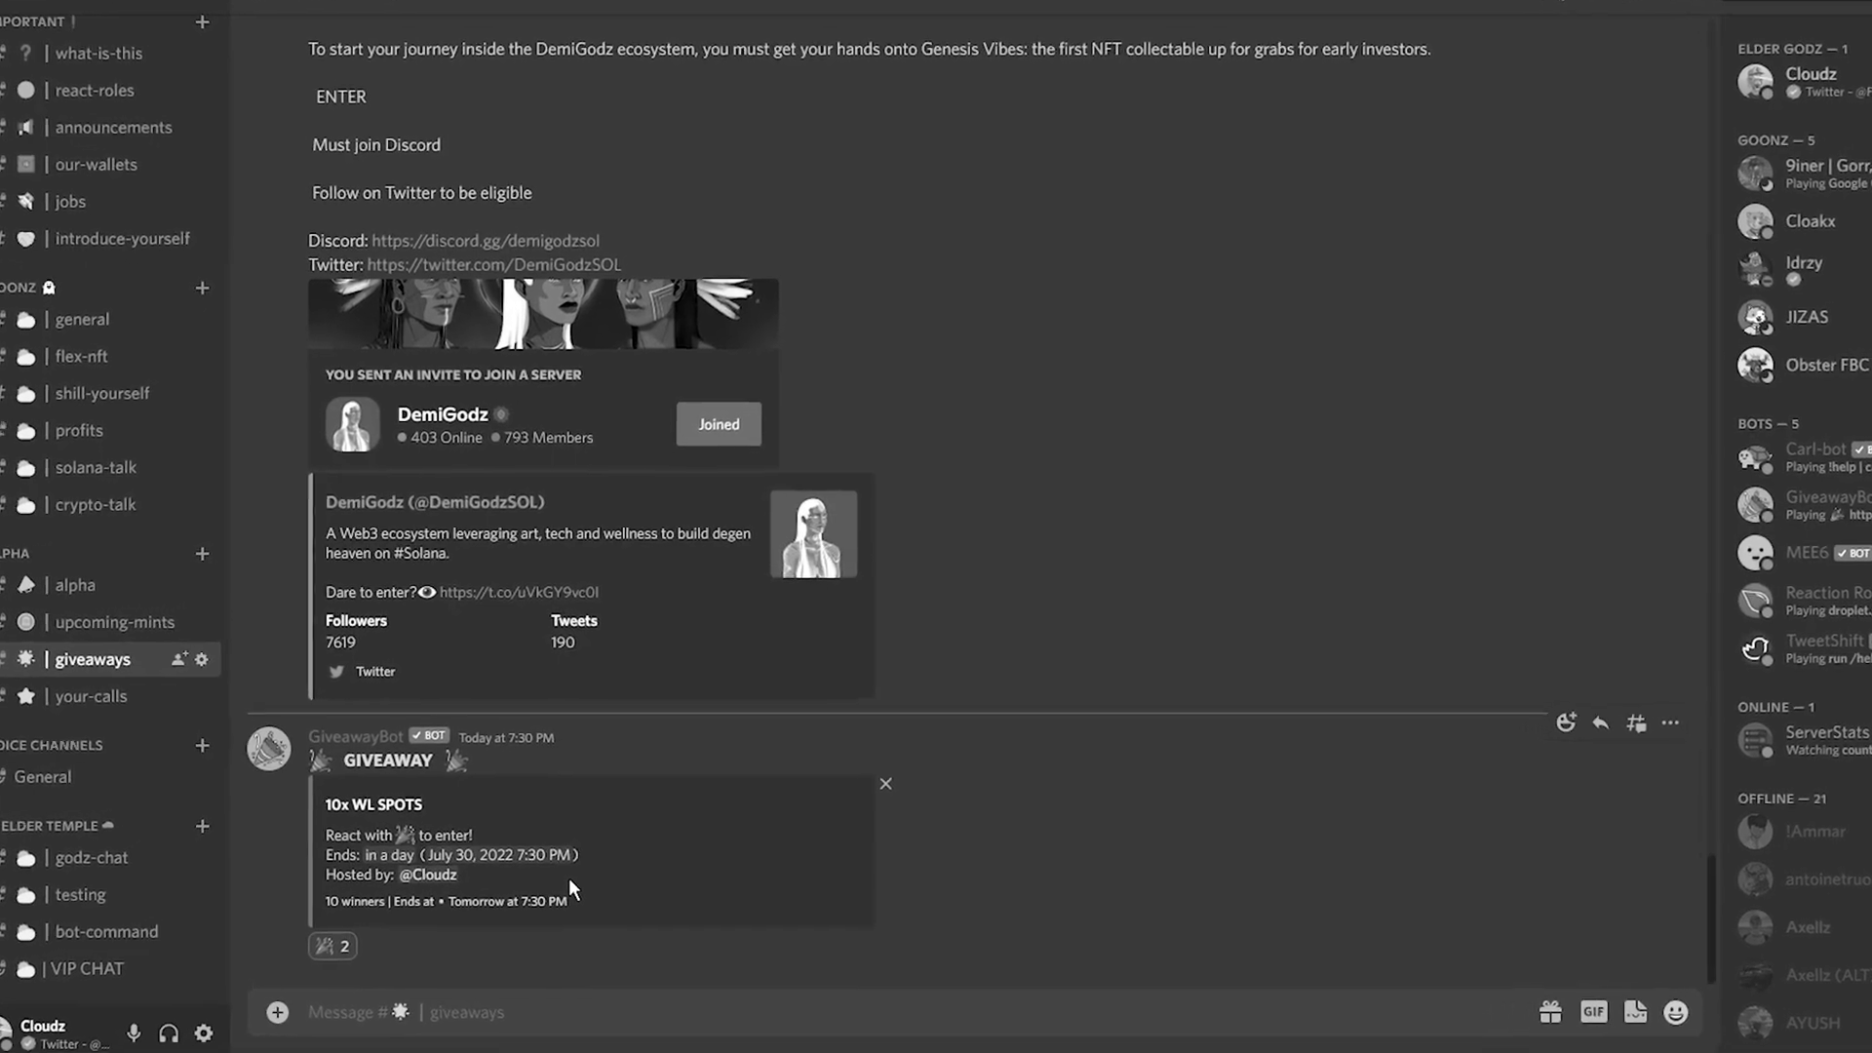
{"action": "scroll", "coordinate": [1024, 681], "scroll_direction": "up", "scroll_amount": 1}
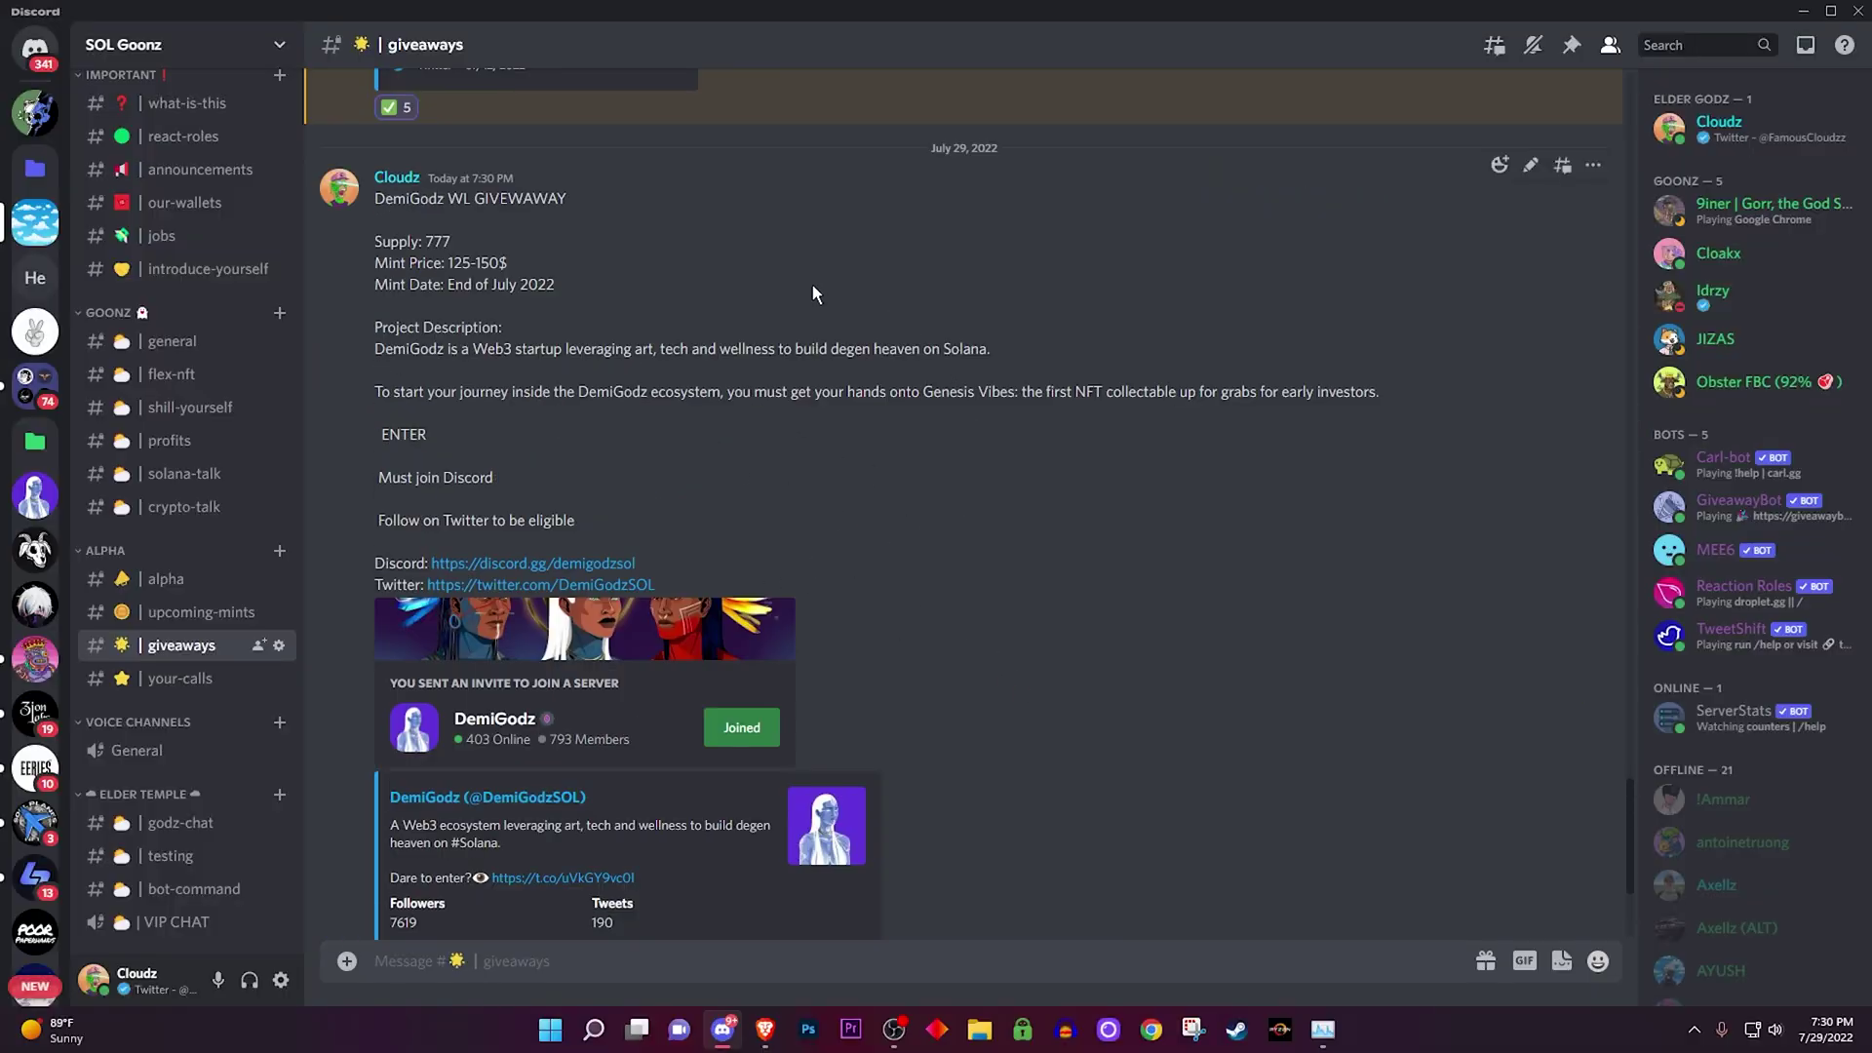
{"action": "scroll", "coordinate": [868, 598], "scroll_direction": "down", "scroll_amount": 3}
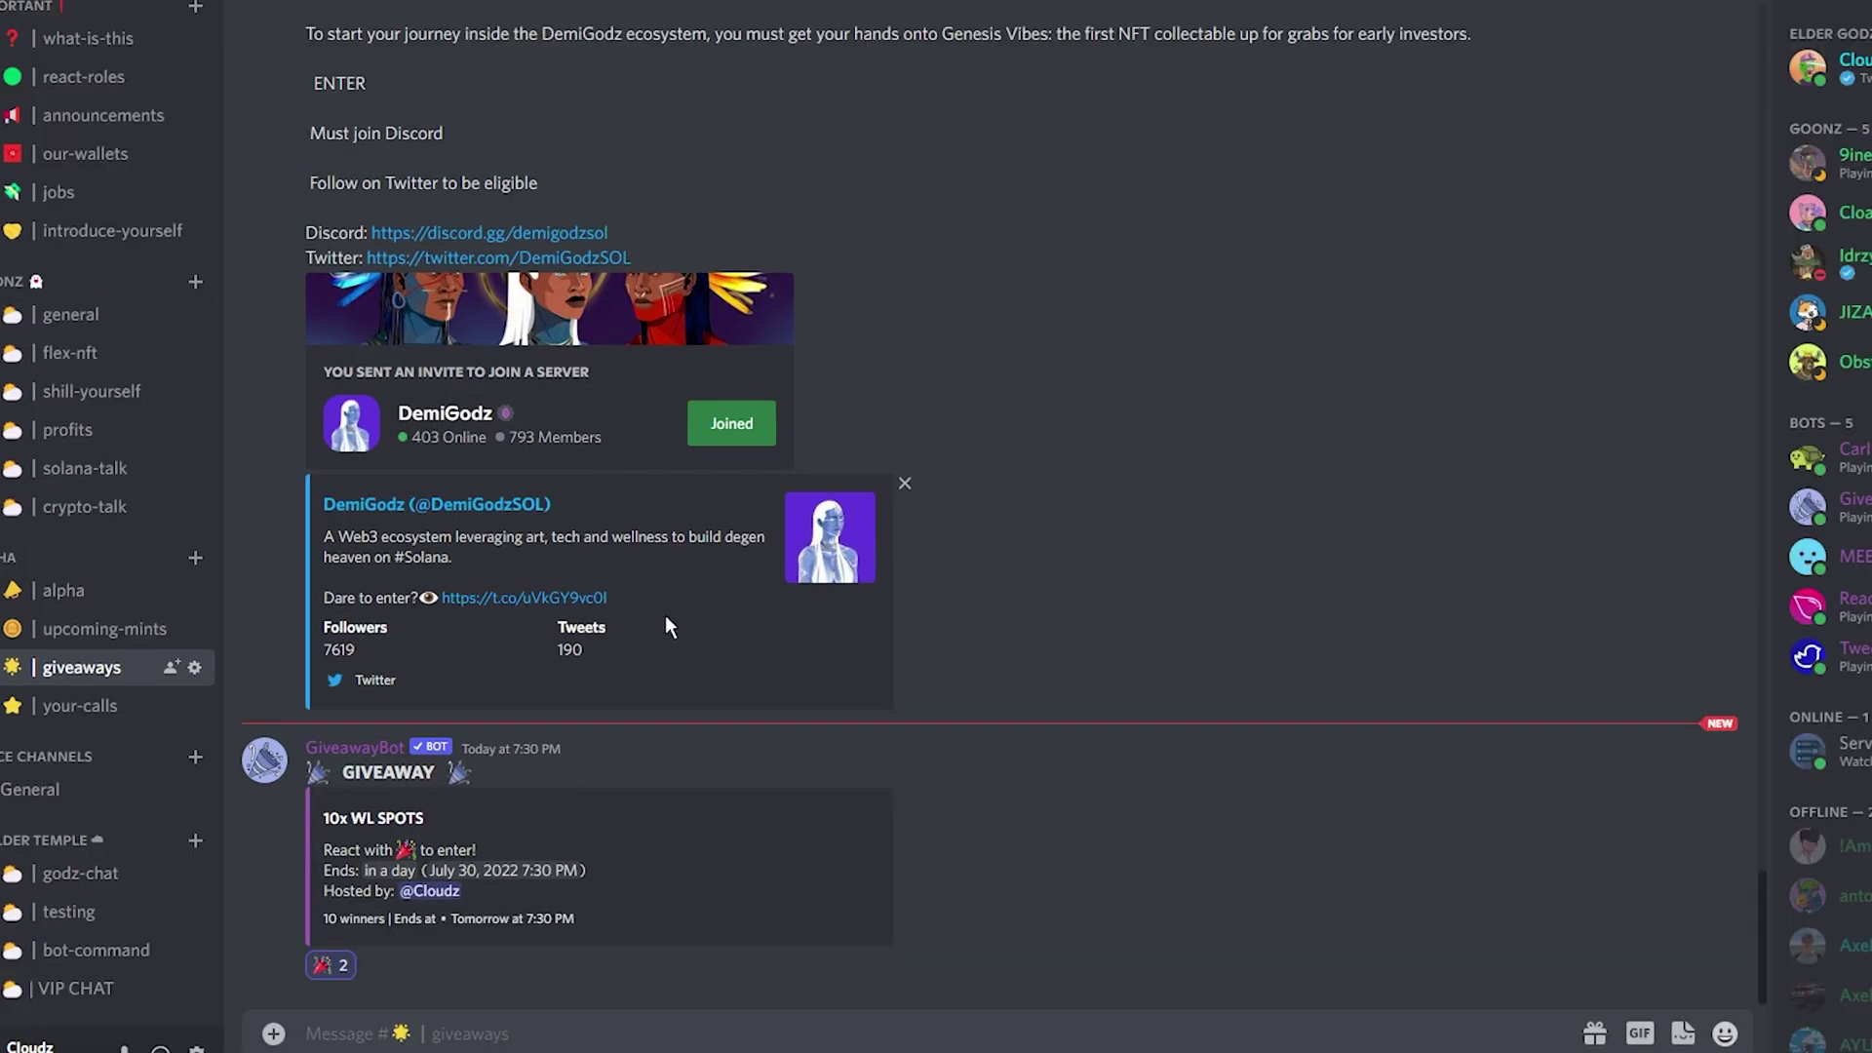
{"action": "scroll", "coordinate": [663, 615], "scroll_direction": "up", "scroll_amount": 3}
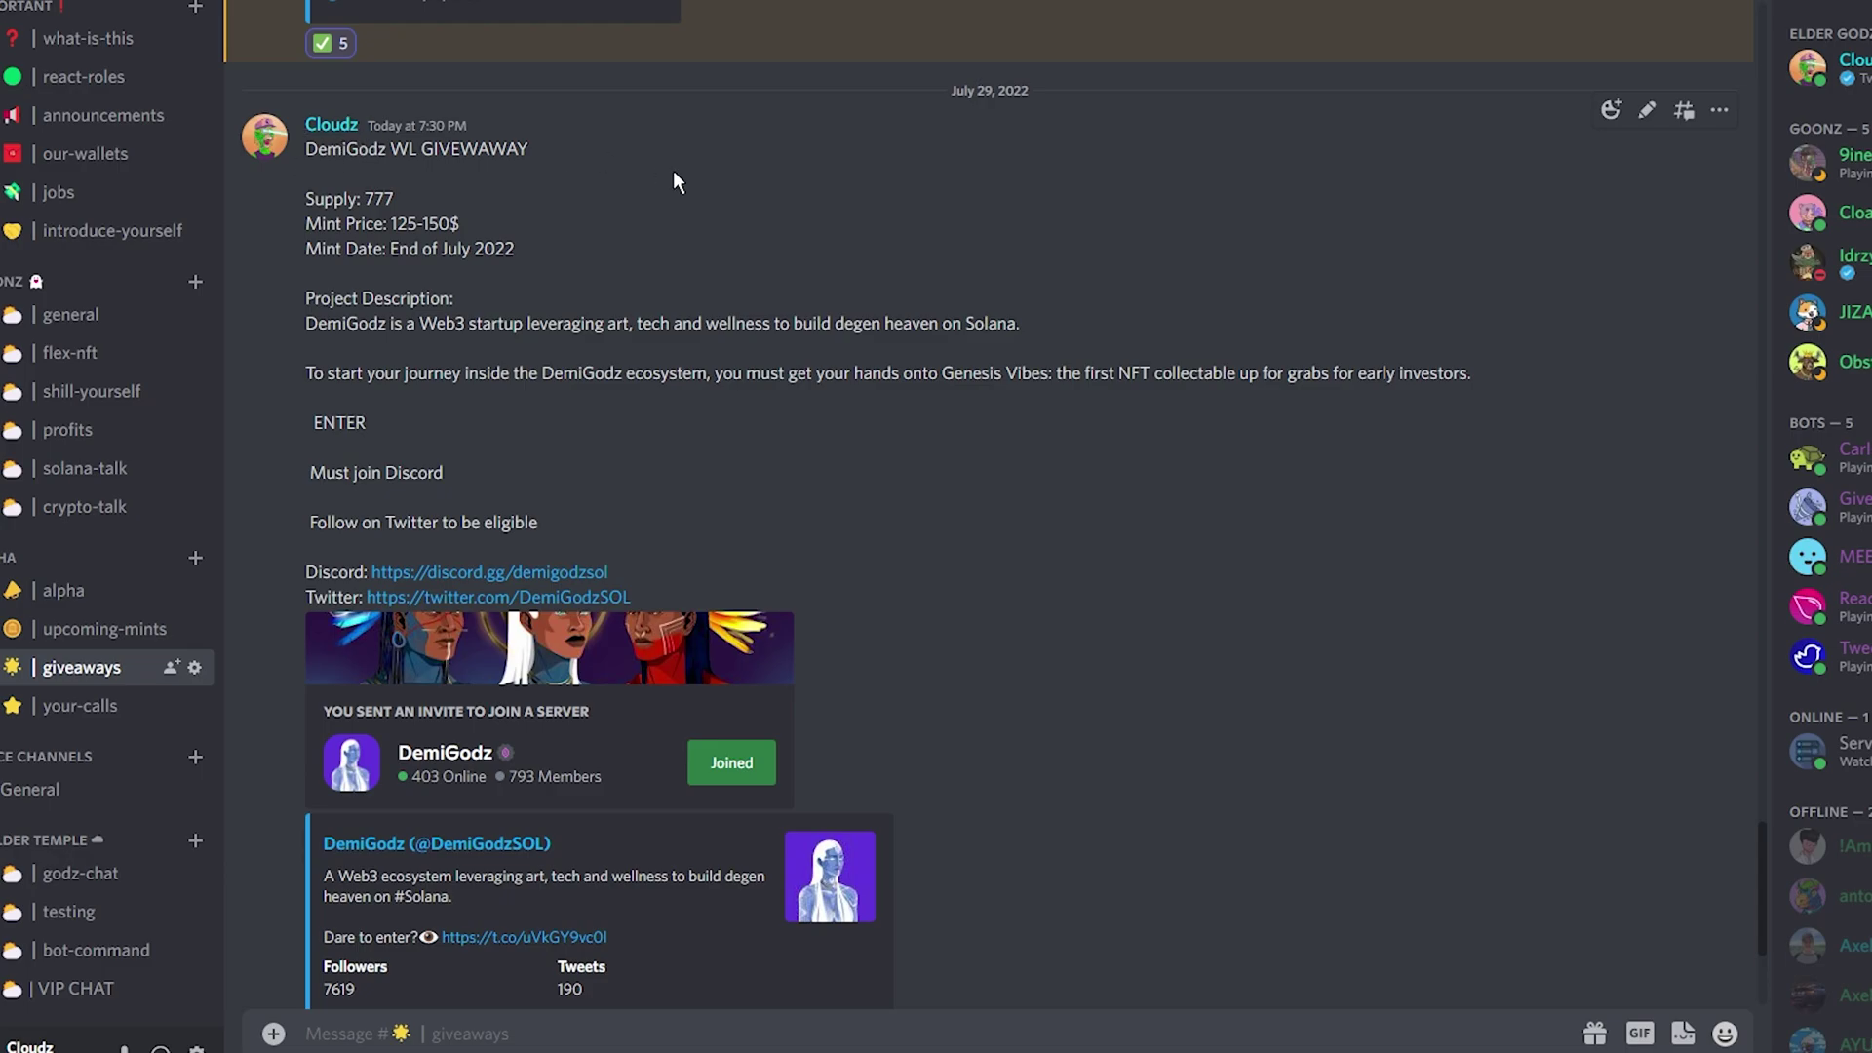
{"action": "scroll", "coordinate": [973, 600], "scroll_direction": "down", "scroll_amount": 3}
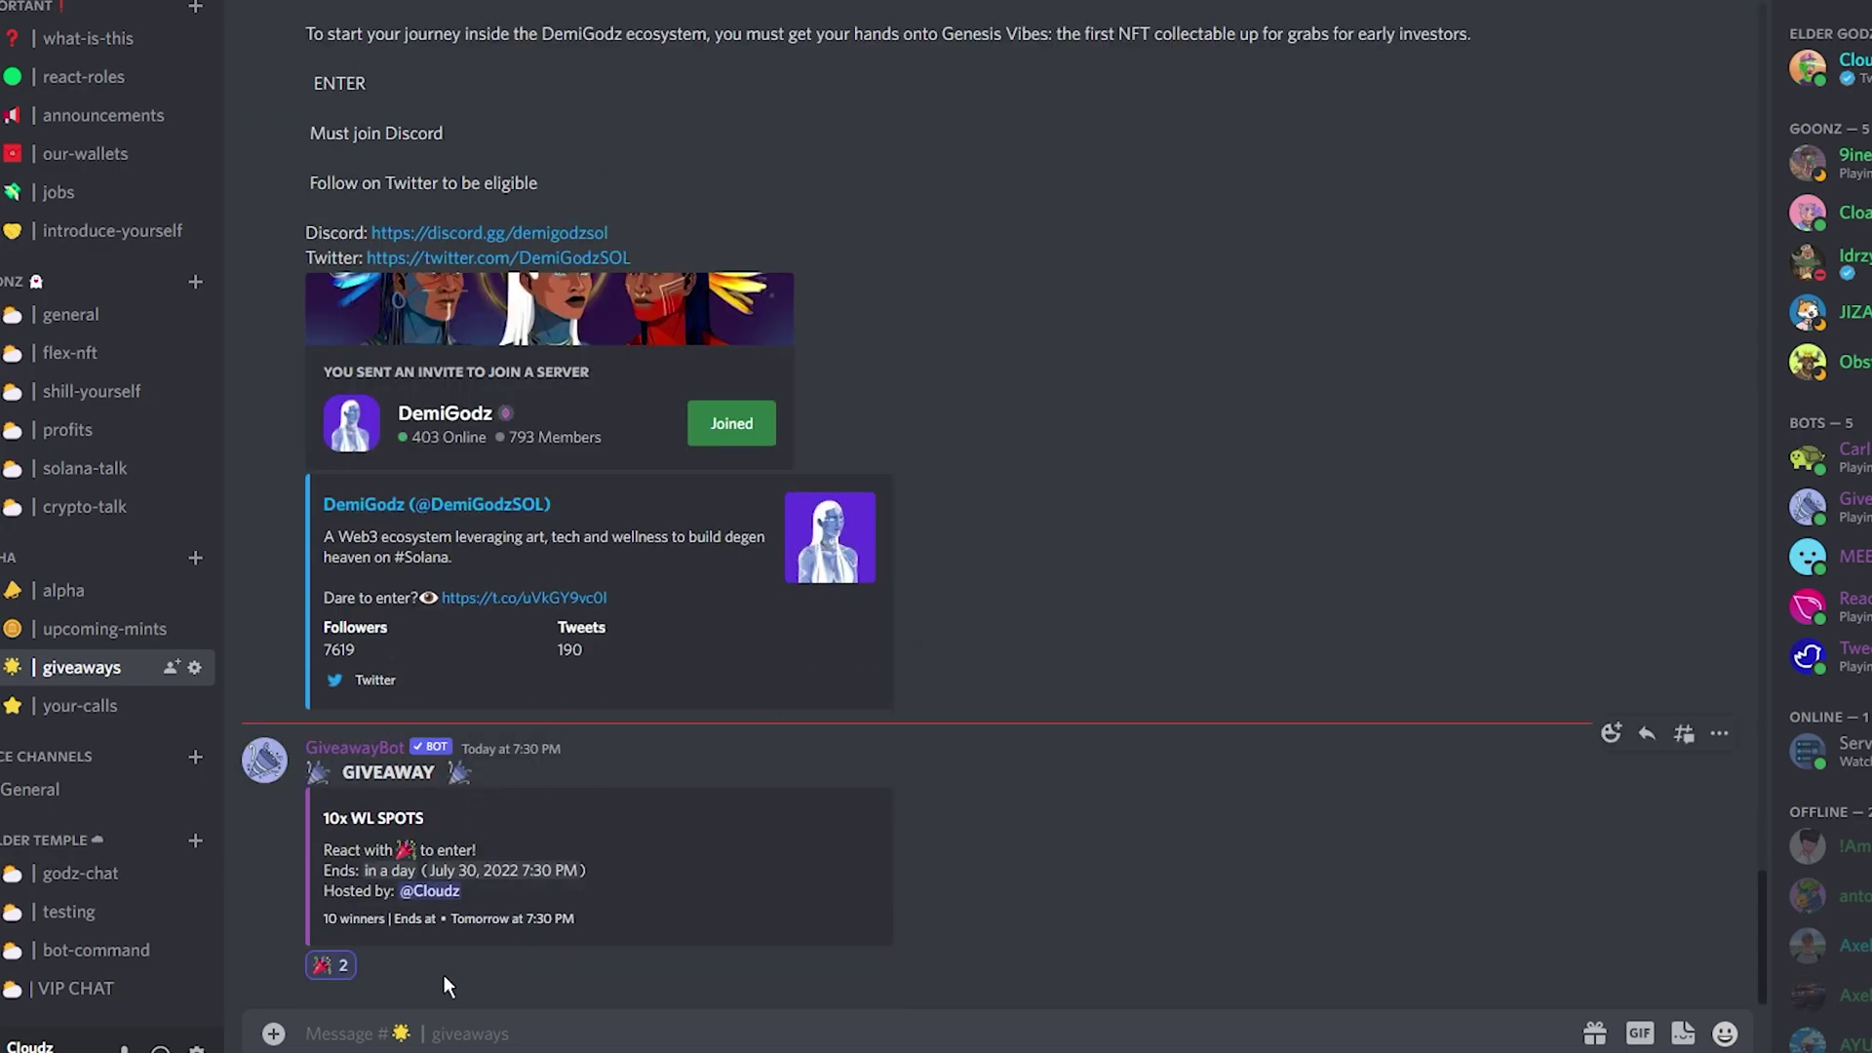
{"action": "scroll", "coordinate": [814, 581], "scroll_direction": "up", "scroll_amount": 4}
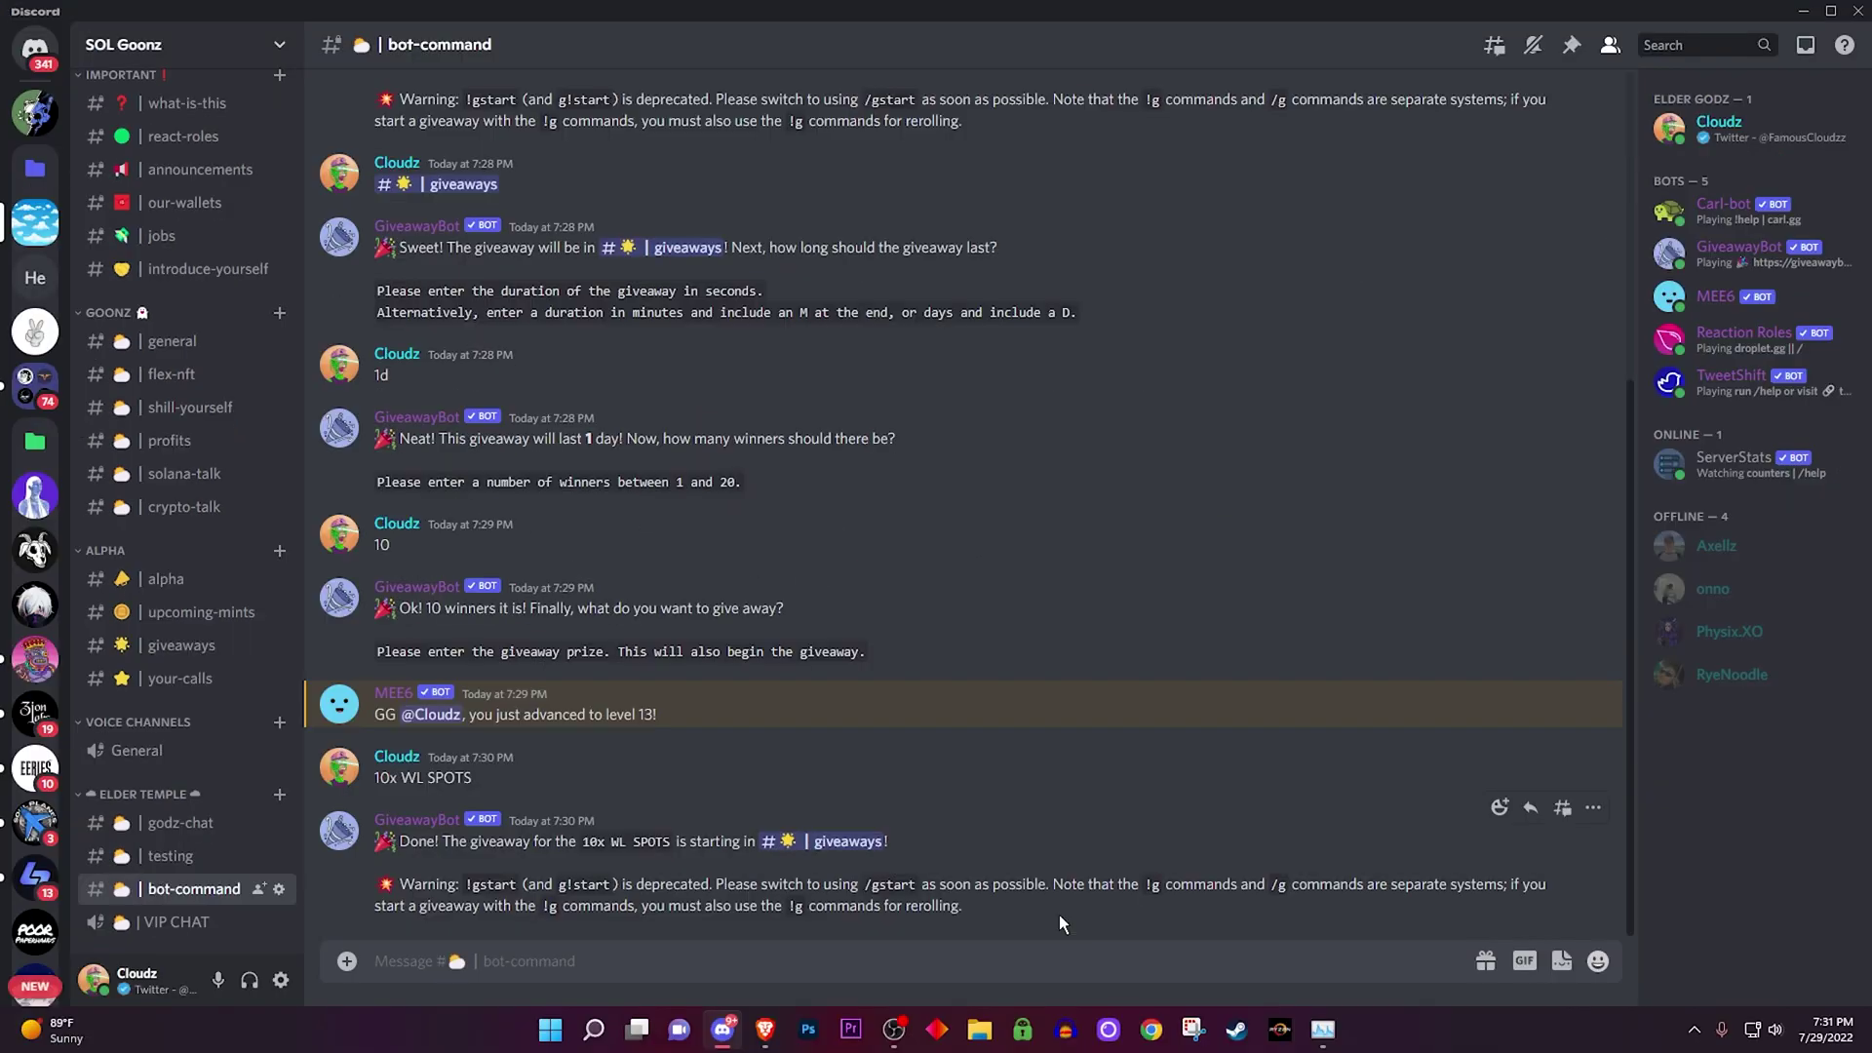